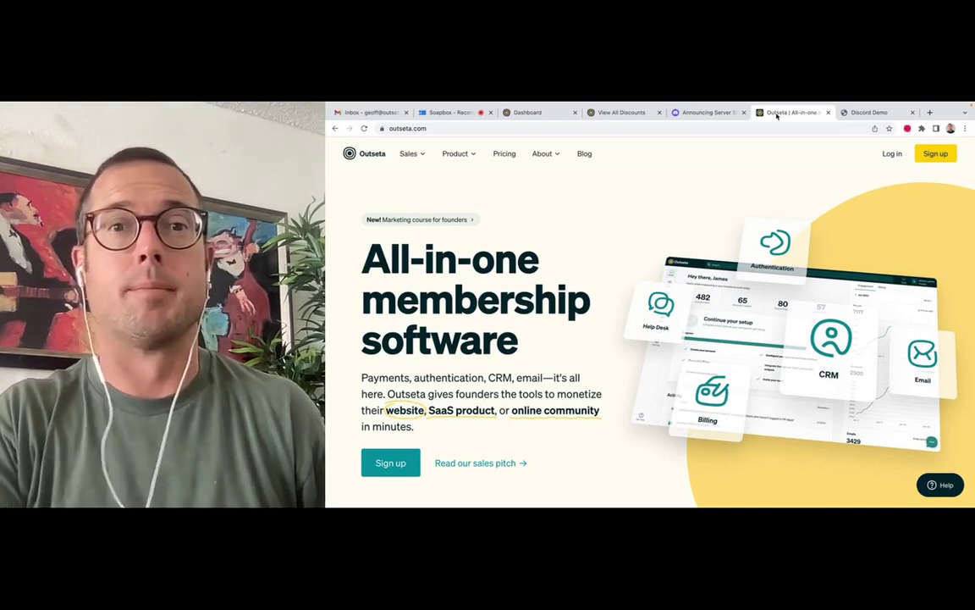
Configure the Discord integration under Settings > Integrations and choose Connect to Discord
{"action": "left_click", "coordinate": [708, 113]}
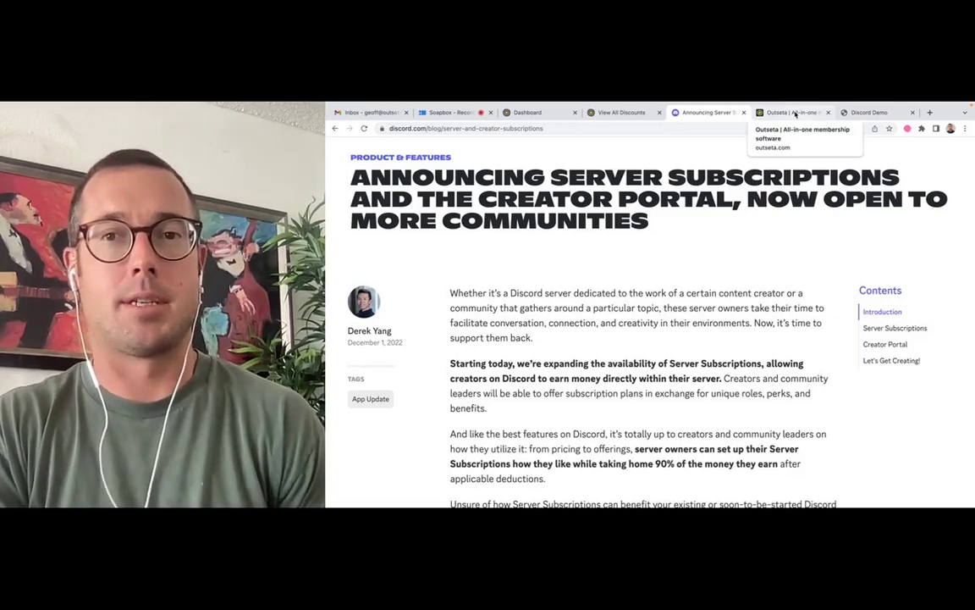
{"action": "left_click", "coordinate": [796, 114]}
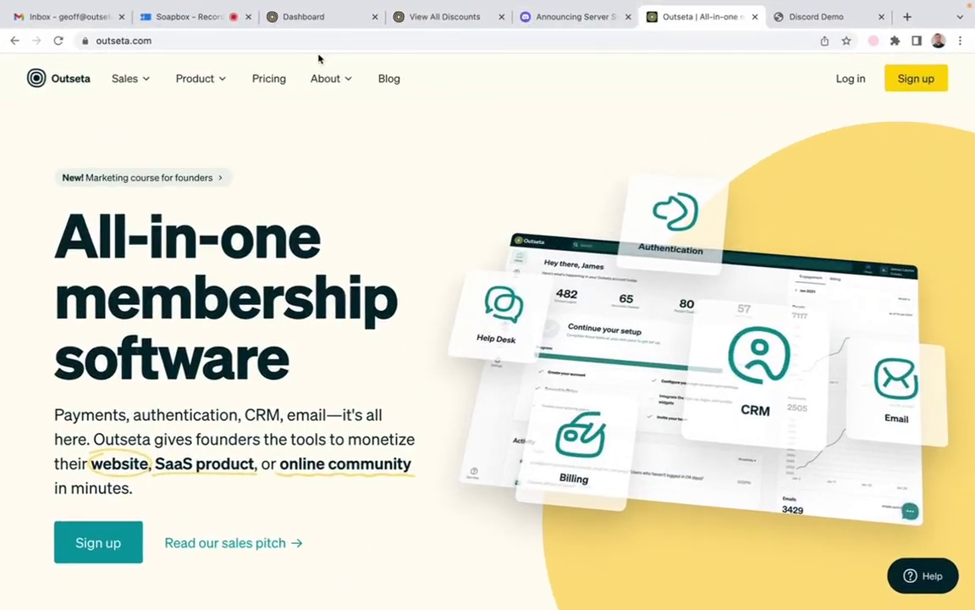
{"action": "left_click", "coordinate": [312, 19]}
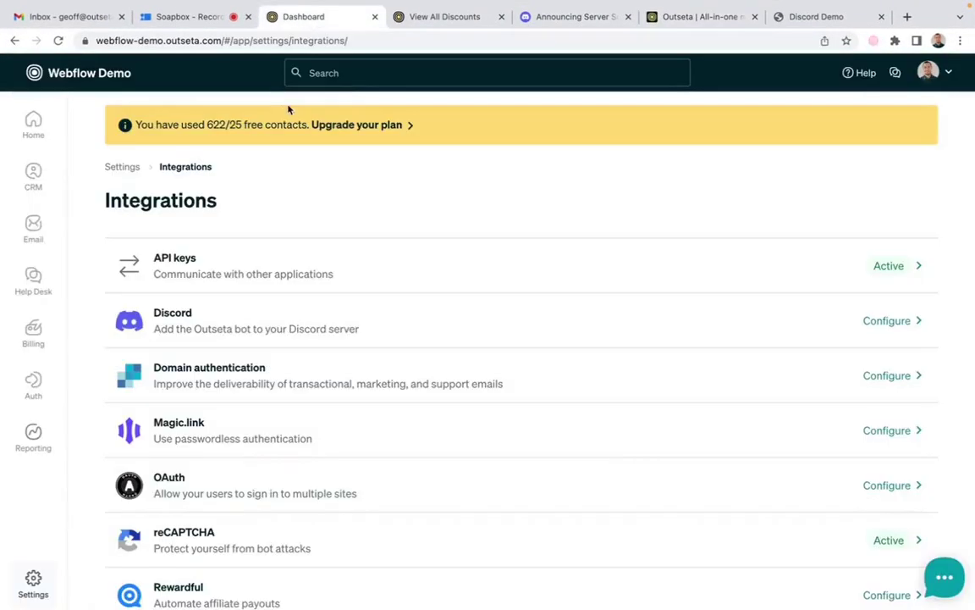
{"action": "left_click", "coordinate": [709, 16]}
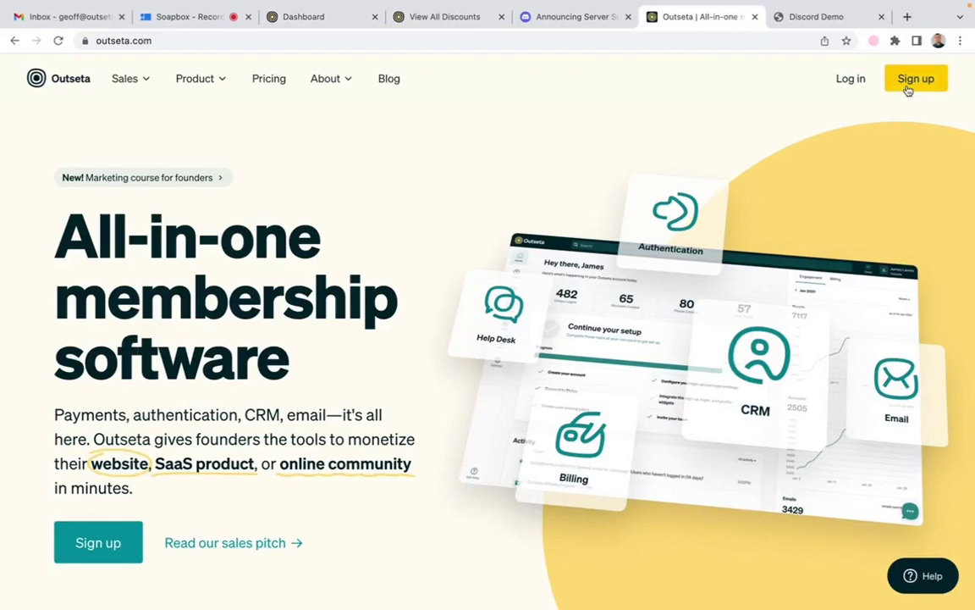
{"action": "left_click", "coordinate": [332, 24]}
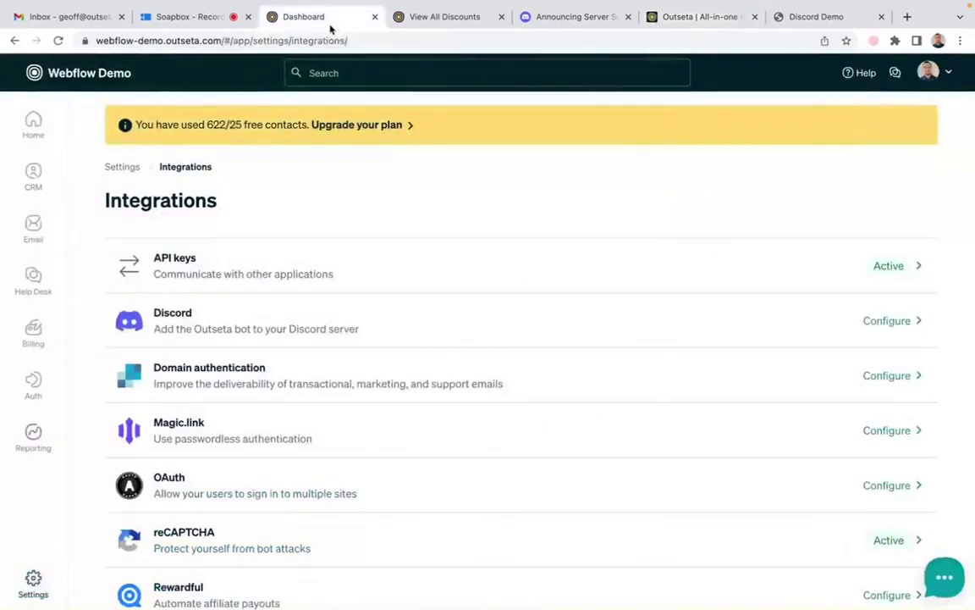
{"action": "mouse_move", "coordinate": [32, 596]}
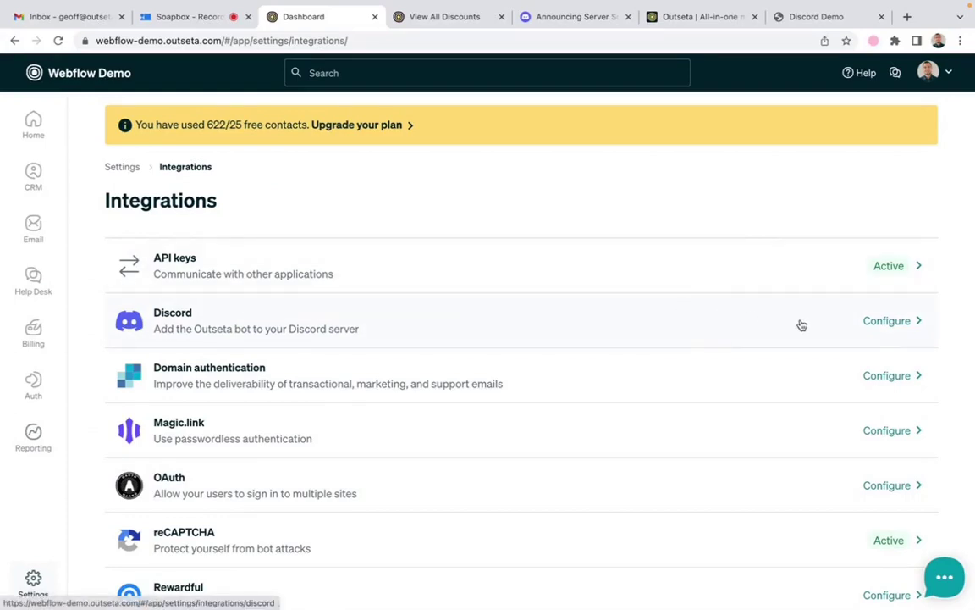
{"action": "left_click", "coordinate": [889, 322]}
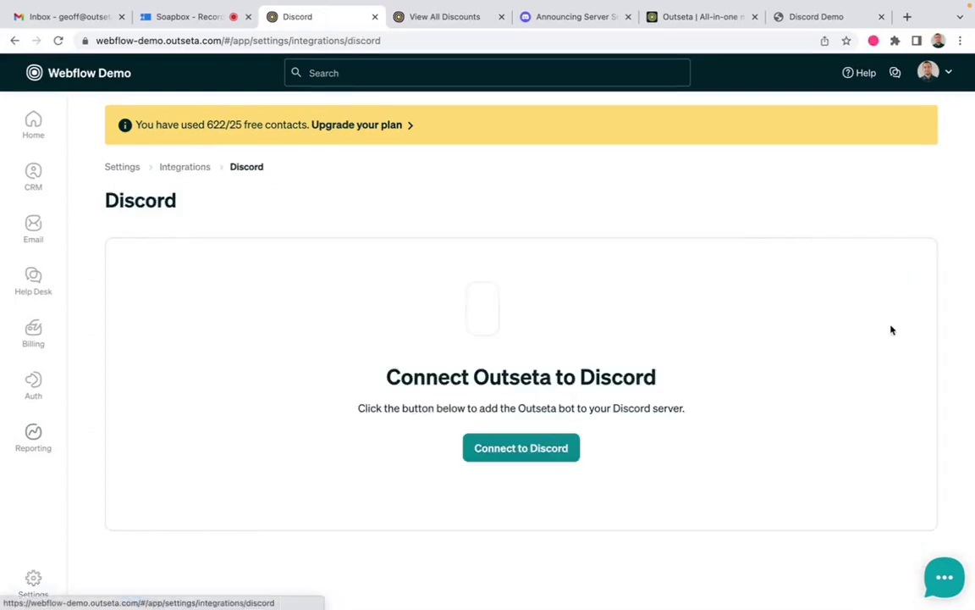
{"action": "left_click", "coordinate": [533, 454]}
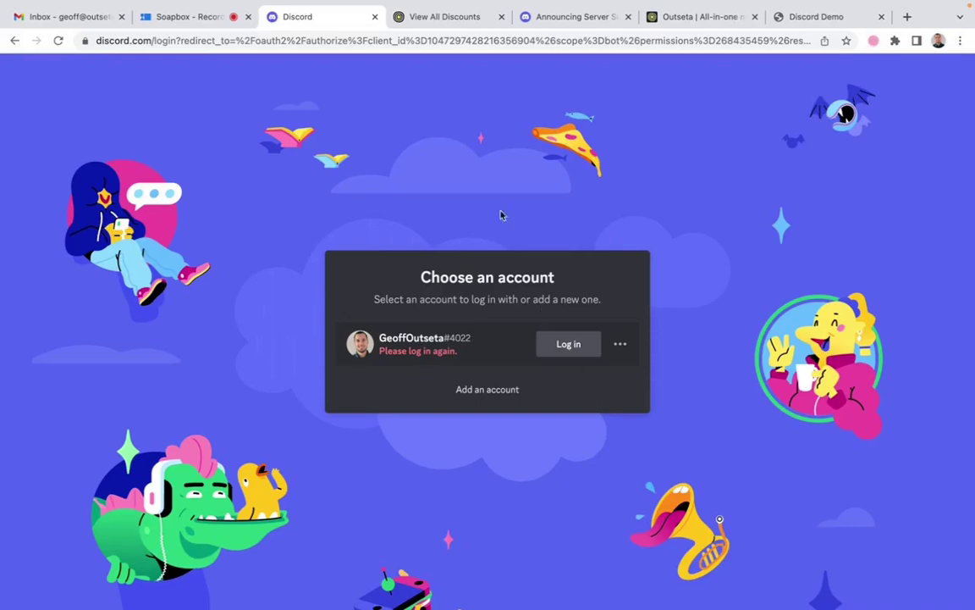
{"action": "left_click", "coordinate": [375, 17]}
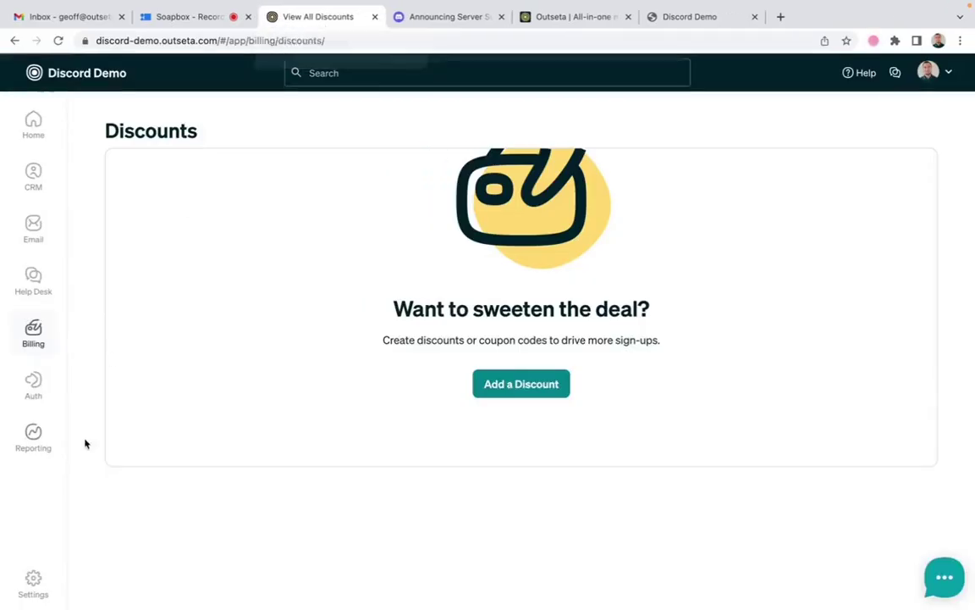
{"action": "left_click", "coordinate": [132, 528]}
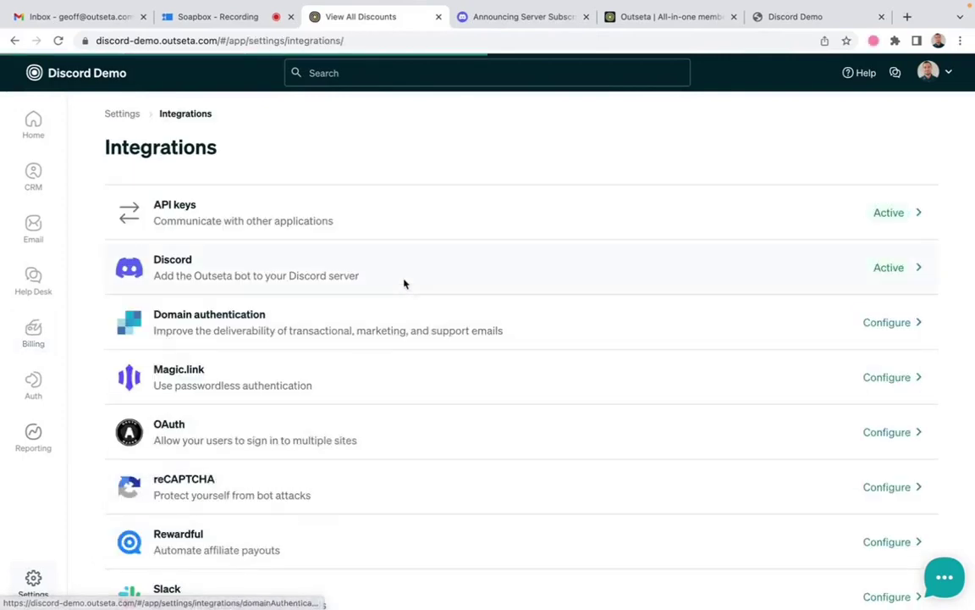
{"action": "left_click", "coordinate": [452, 275]}
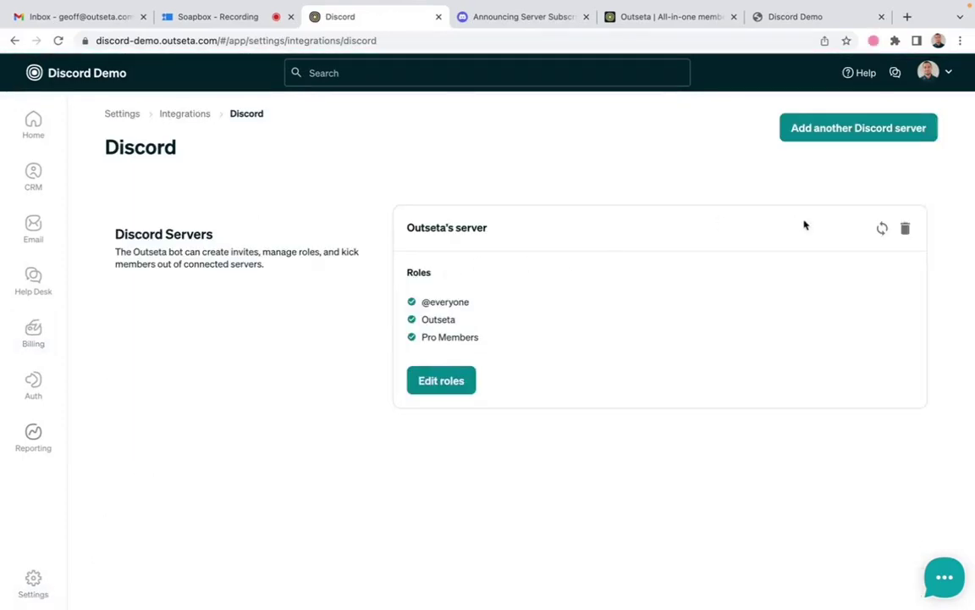
{"action": "left_click", "coordinate": [467, 382]}
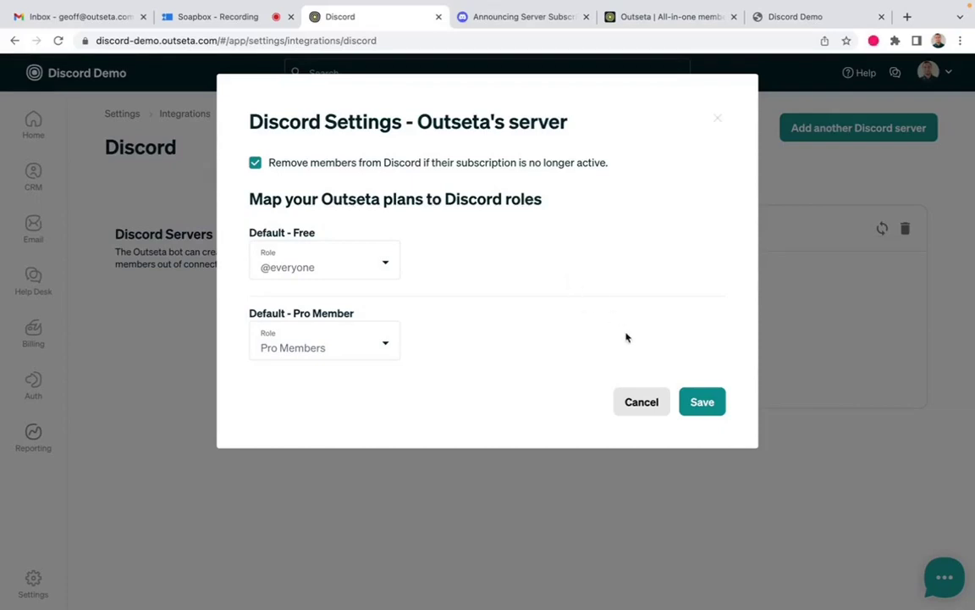
{"action": "left_click", "coordinate": [643, 406]}
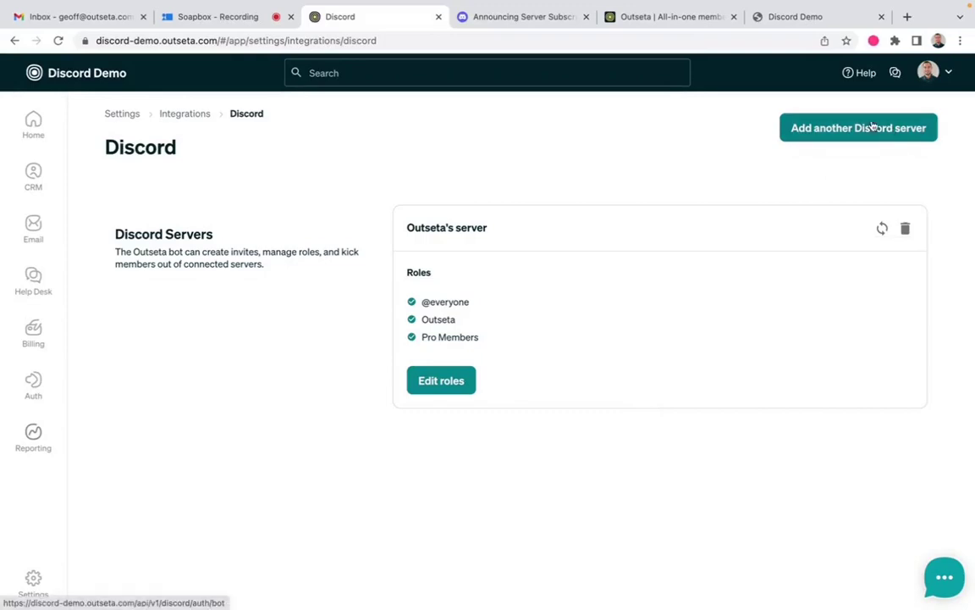
Load outseta-server.carrd.co in a new incognito Chrome window
{"action": "left_click", "coordinate": [961, 40]}
{"action": "left_click", "coordinate": [840, 105]}
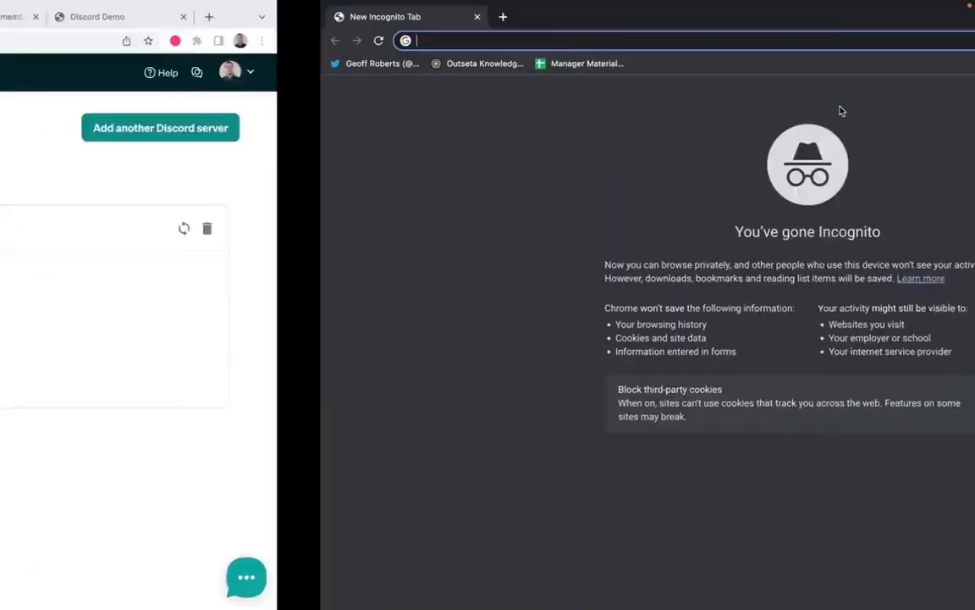
{"action": "type", "text": "https://outseta-server.carrd.co/"}
{"action": "key", "text": "Return"}
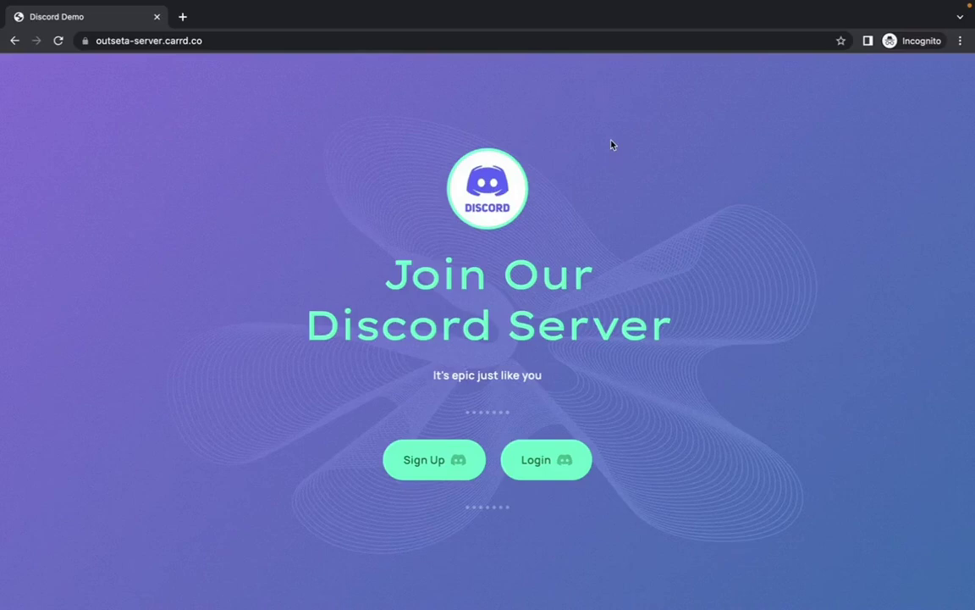
Start a Free-plan sign-up and enter the test member's email, first and last name
{"action": "left_click", "coordinate": [431, 462]}
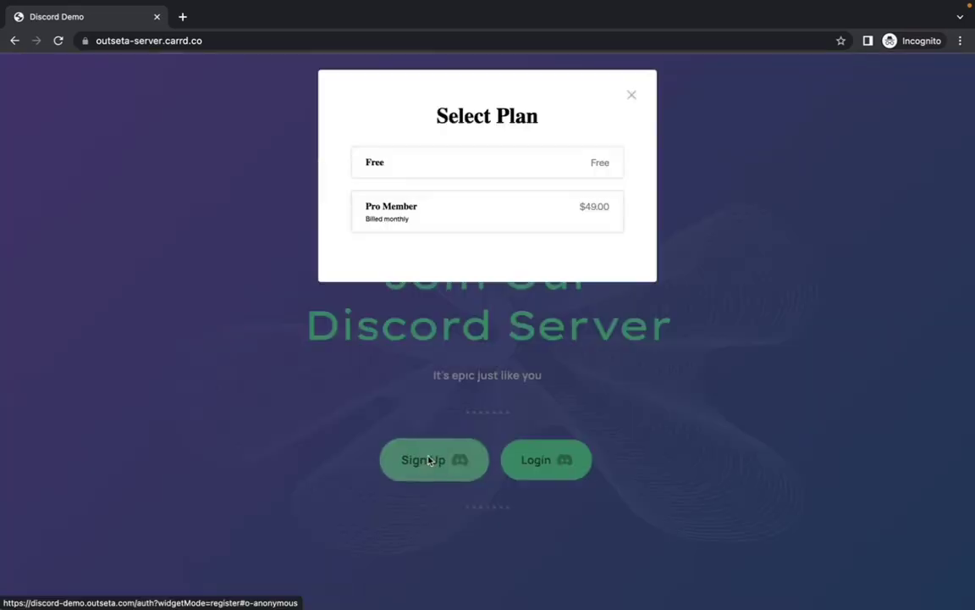
{"action": "left_click", "coordinate": [459, 180]}
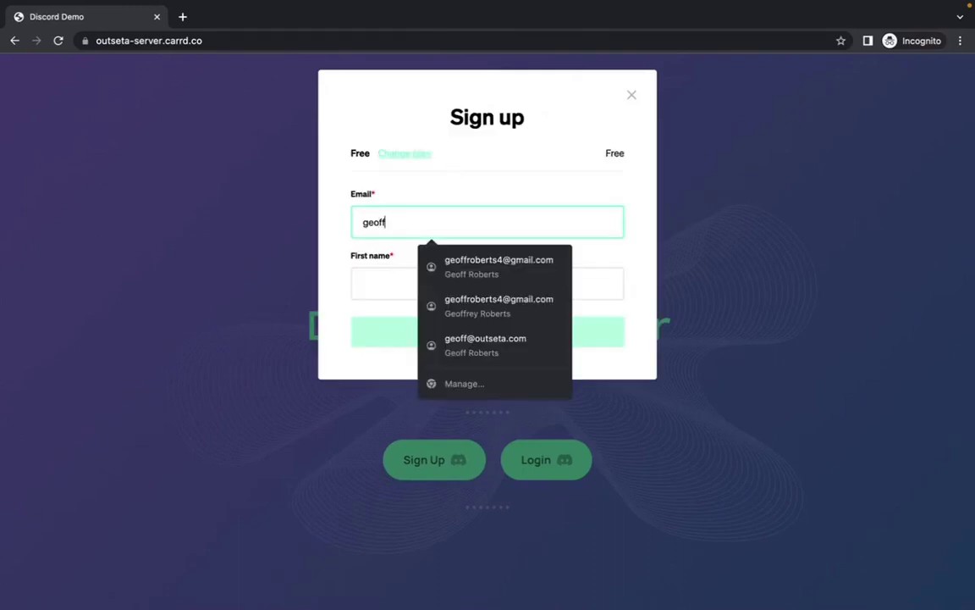
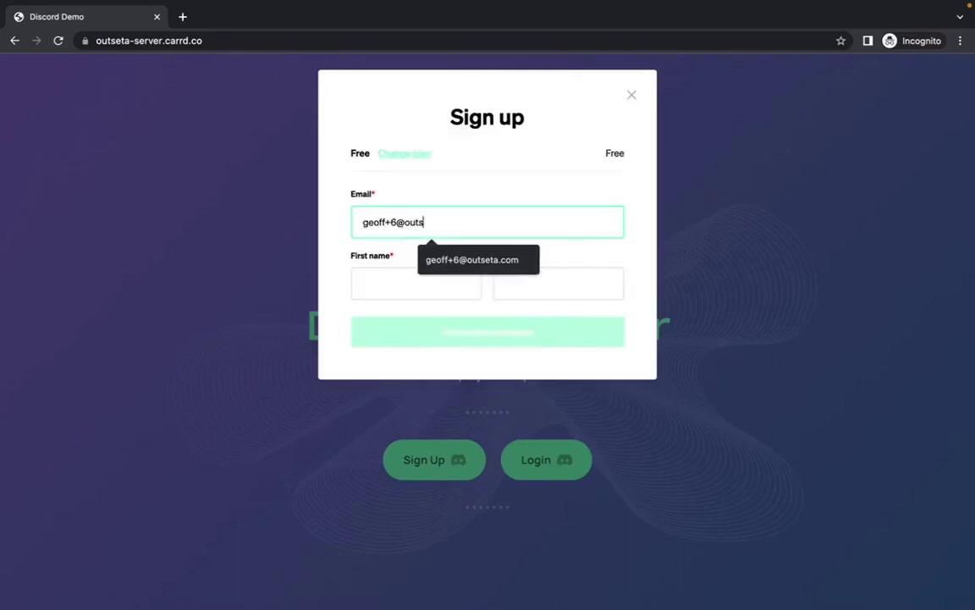
{"action": "left_click", "coordinate": [438, 275]}
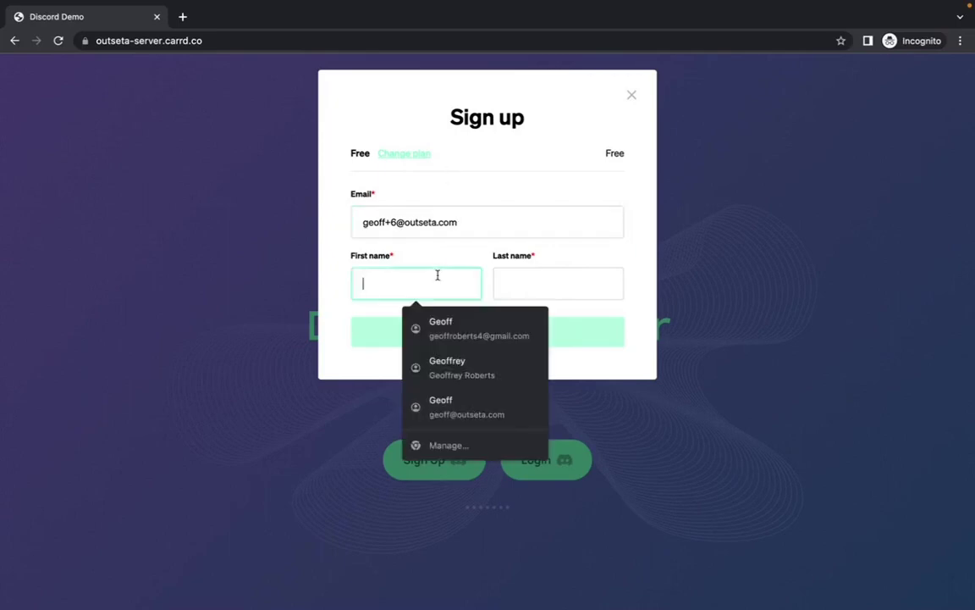
{"action": "left_click", "coordinate": [594, 277]}
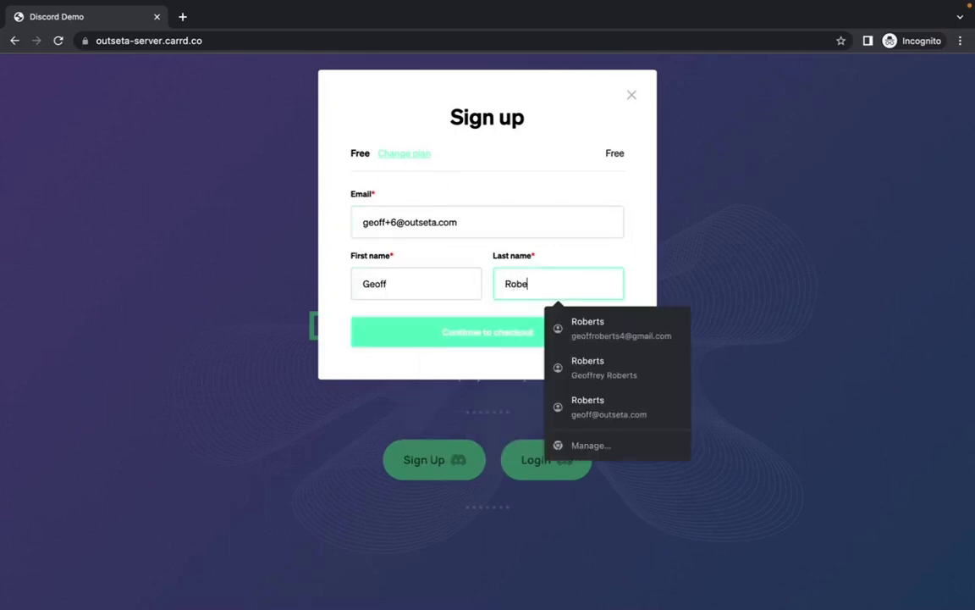
Complete the $0.00 checkout and close the sign-up confirmation
{"action": "left_click", "coordinate": [507, 337]}
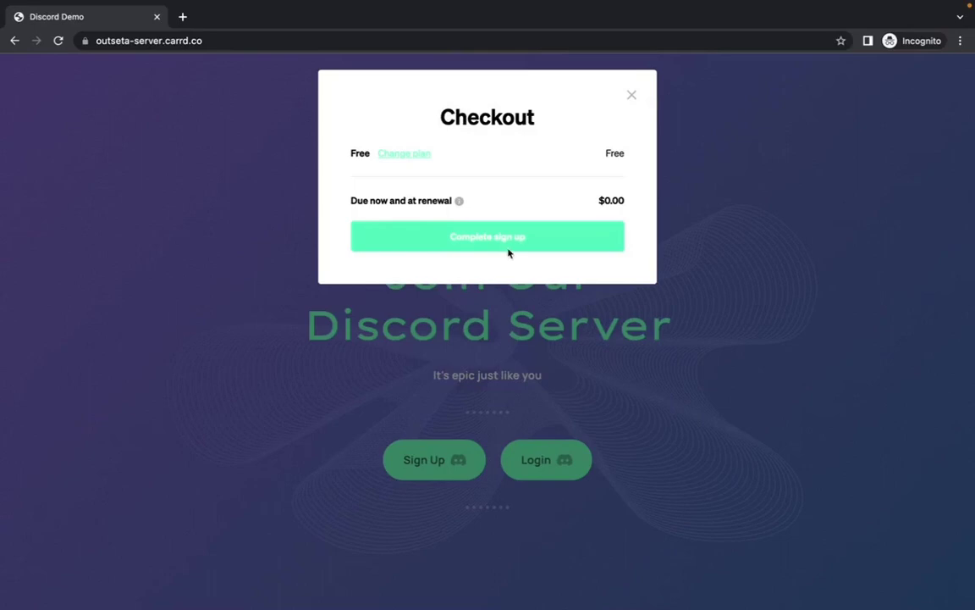
{"action": "left_click", "coordinate": [499, 251]}
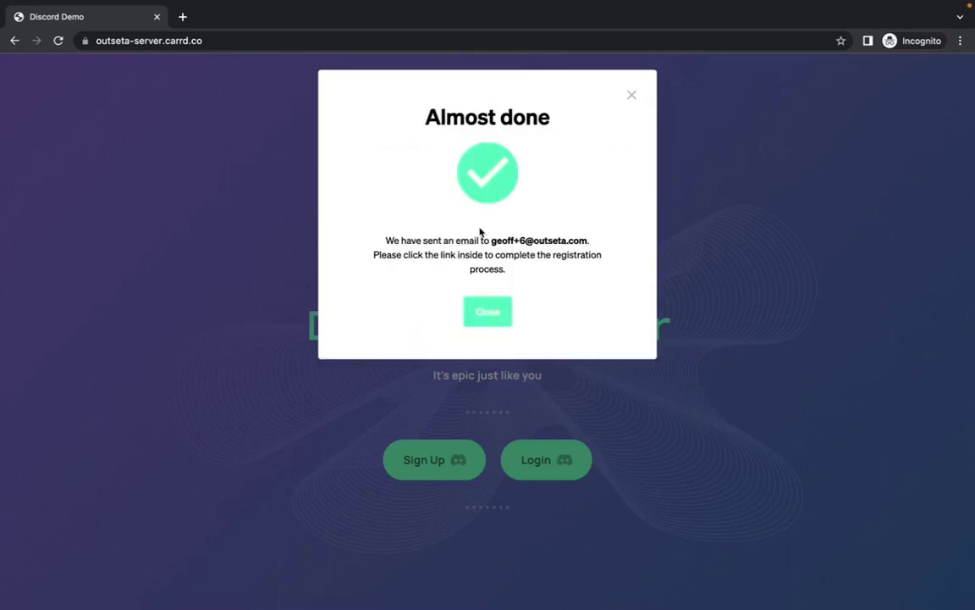
{"action": "left_click", "coordinate": [495, 311]}
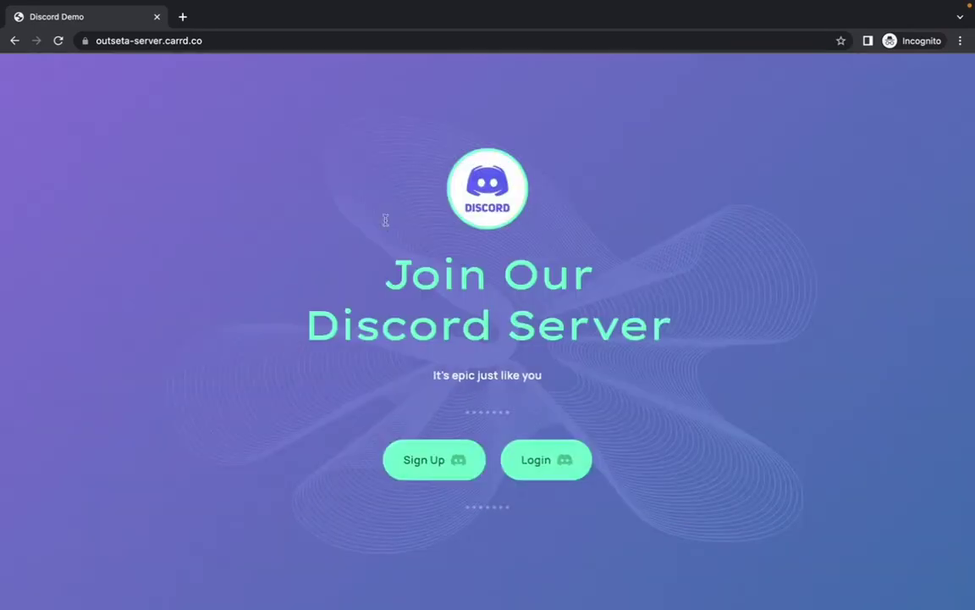
Sign in to Gmail in a new private tab and open the 'Confirm your Discord Demo account' email
{"action": "left_click", "coordinate": [181, 26]}
{"action": "type", "text": "gm"}
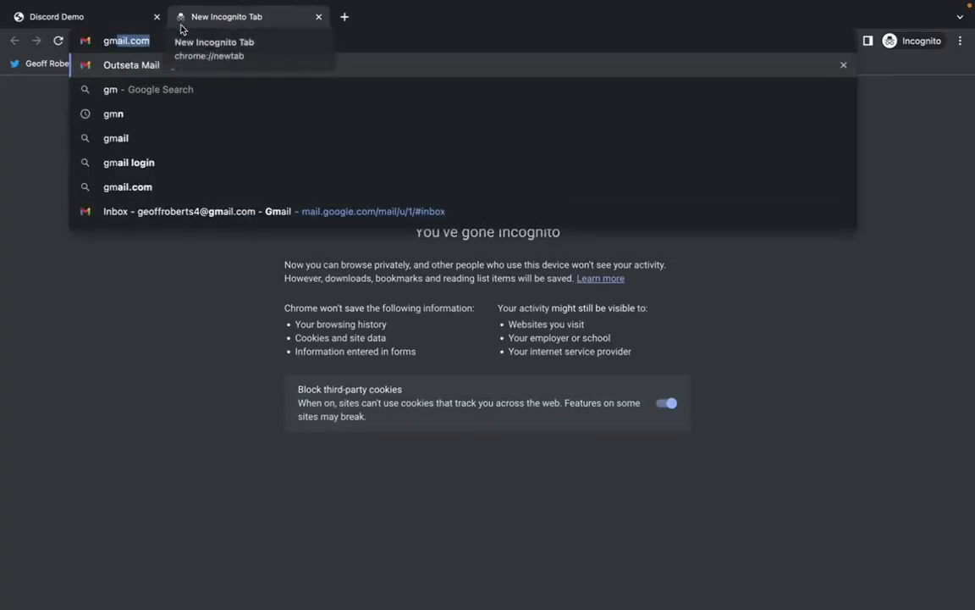
{"action": "key", "text": "Return"}
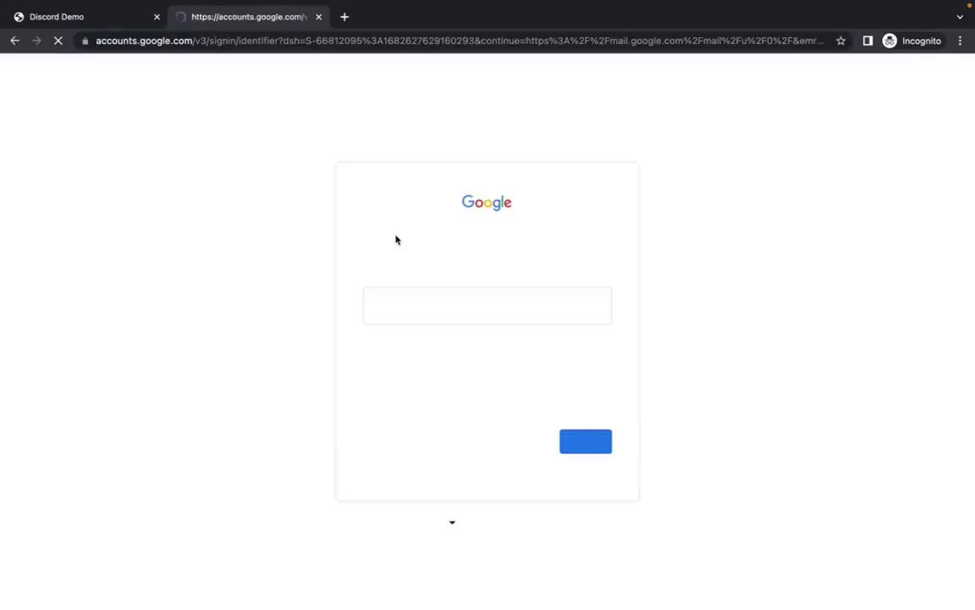
{"action": "left_click", "coordinate": [444, 305]}
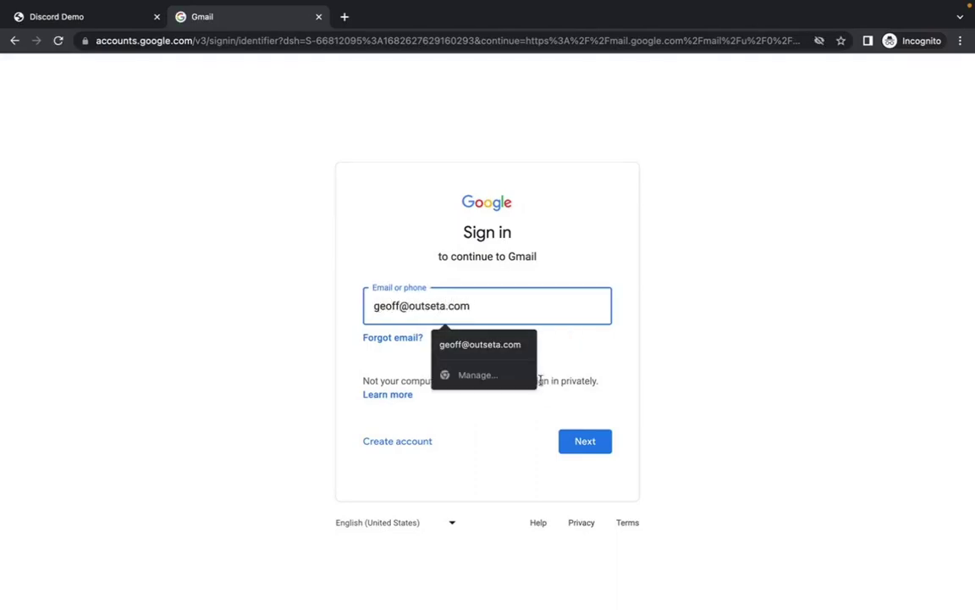
{"action": "left_click", "coordinate": [579, 441]}
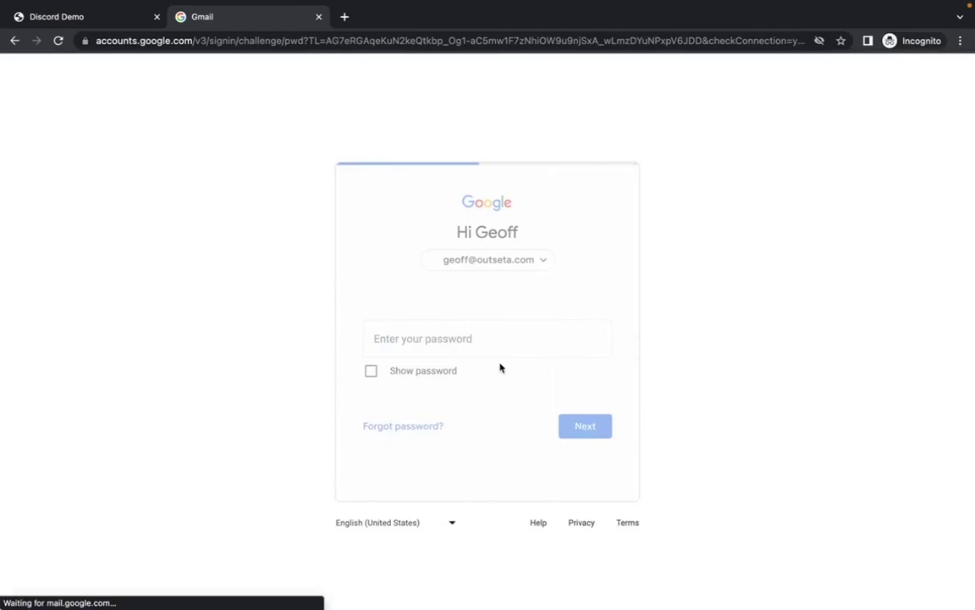
{"action": "type", "text": "••••••••"}
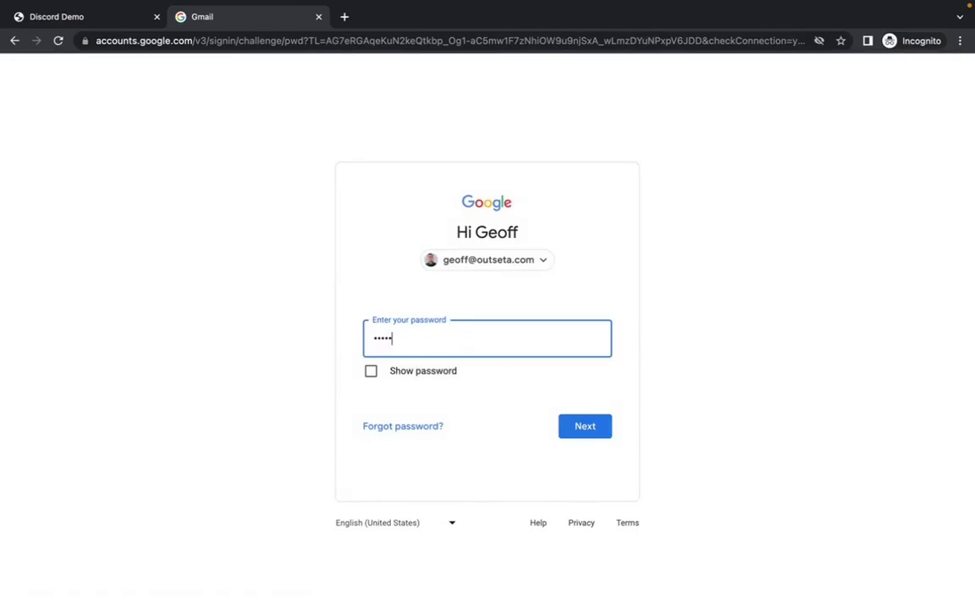
{"action": "key", "text": "Return"}
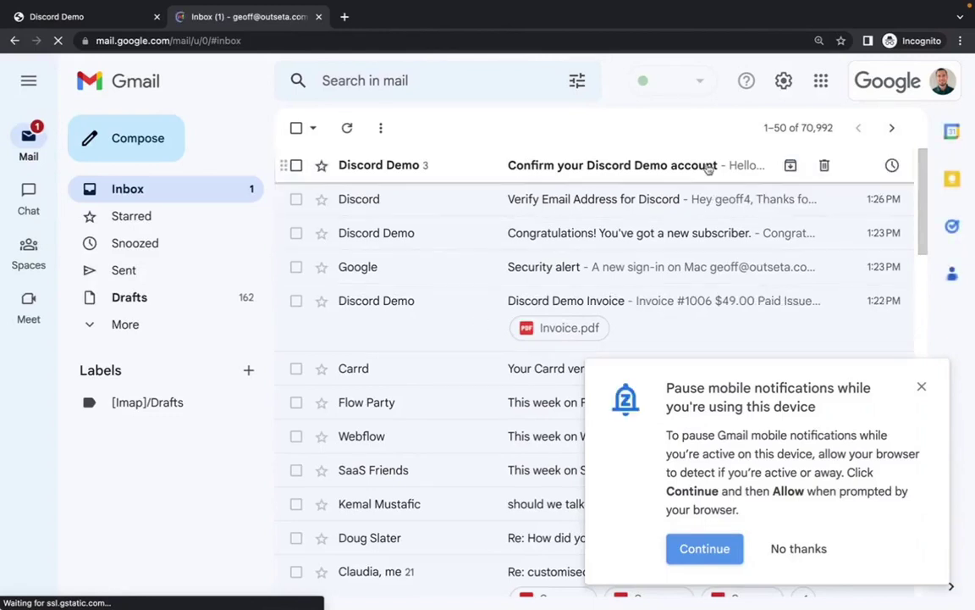
{"action": "left_click", "coordinate": [704, 165]}
{"action": "scroll", "coordinate": [453, 449], "scroll_direction": "down", "scroll_amount": 3}
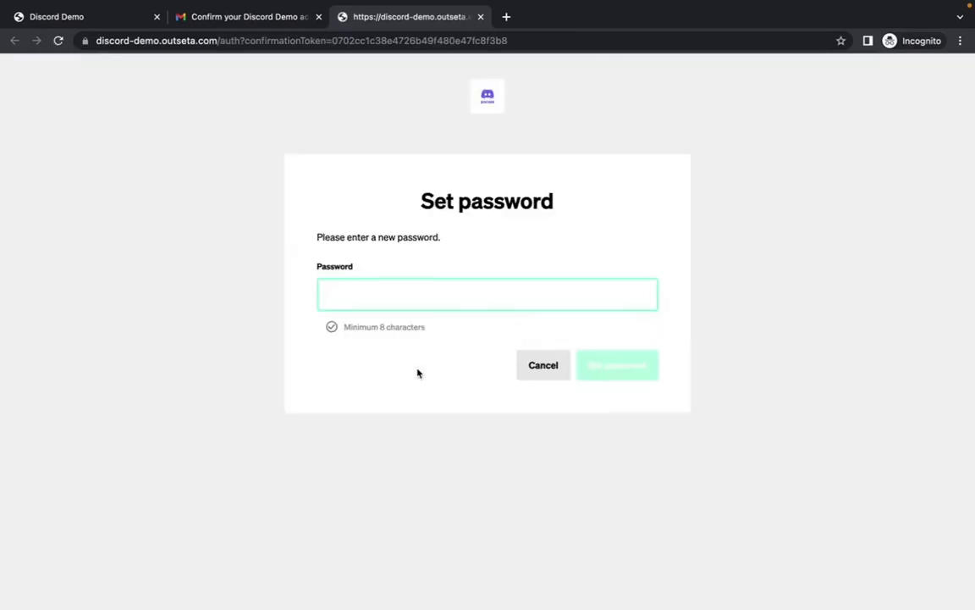
Set an 8-character password for the new member account
{"action": "type", "text": "********"}
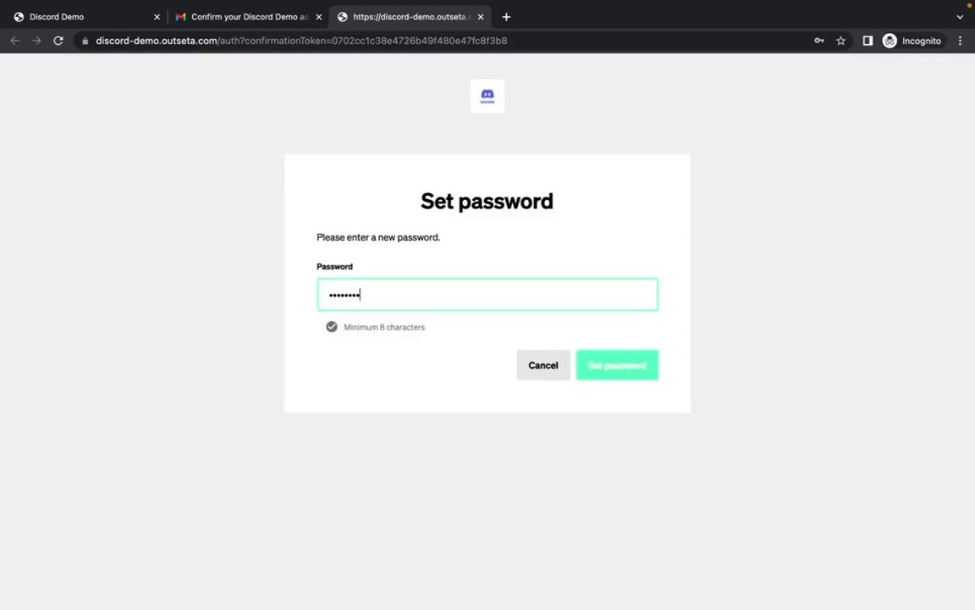
{"action": "key", "text": "Return"}
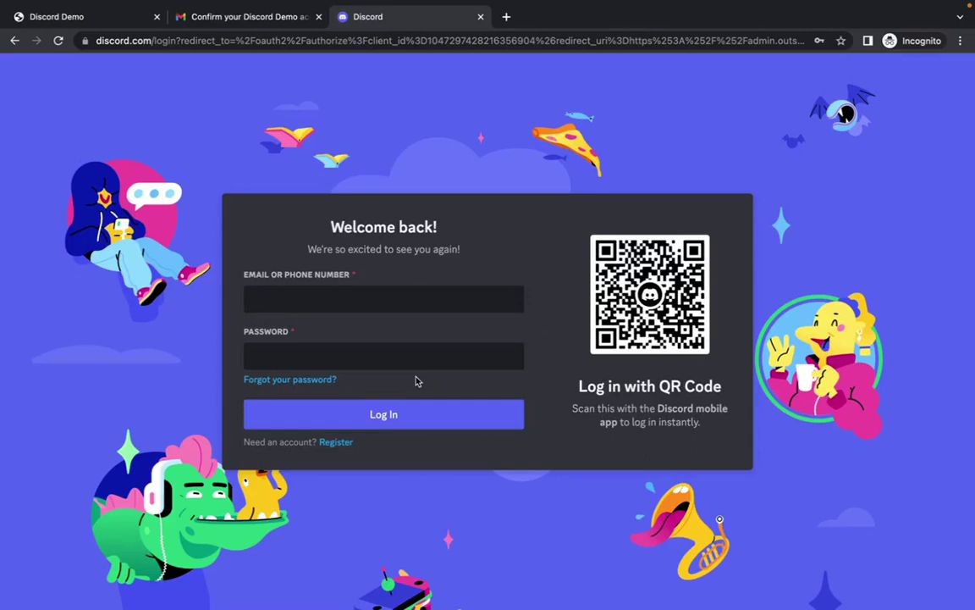
Begin a new Discord registration with the member's email, a username and a password
{"action": "left_click", "coordinate": [337, 442]}
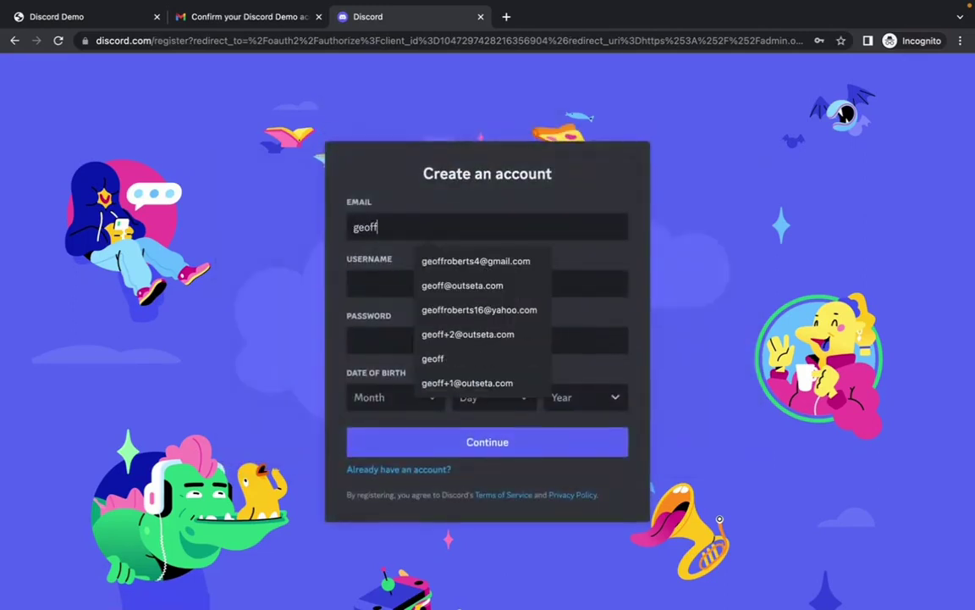
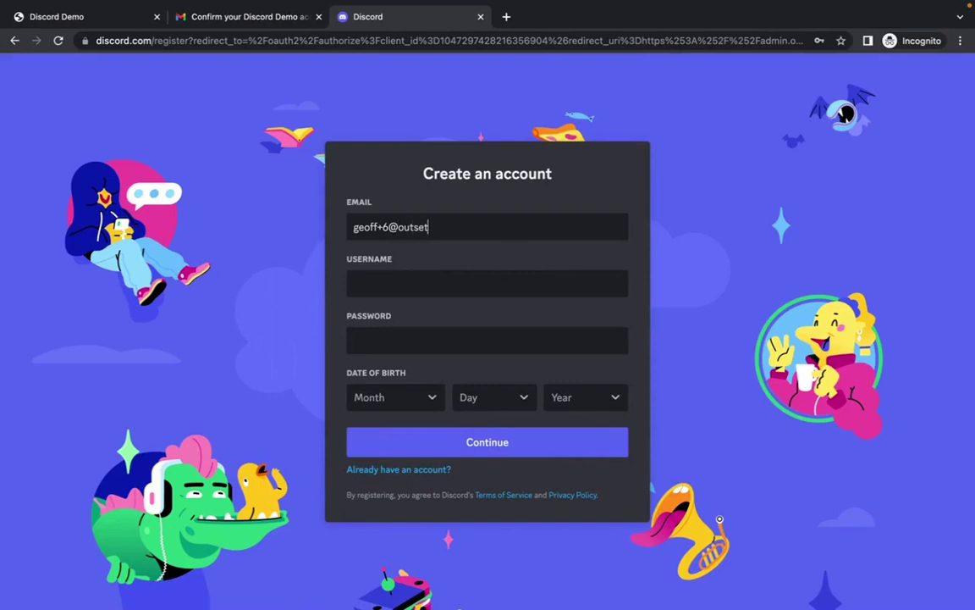
{"action": "left_click", "coordinate": [414, 278]}
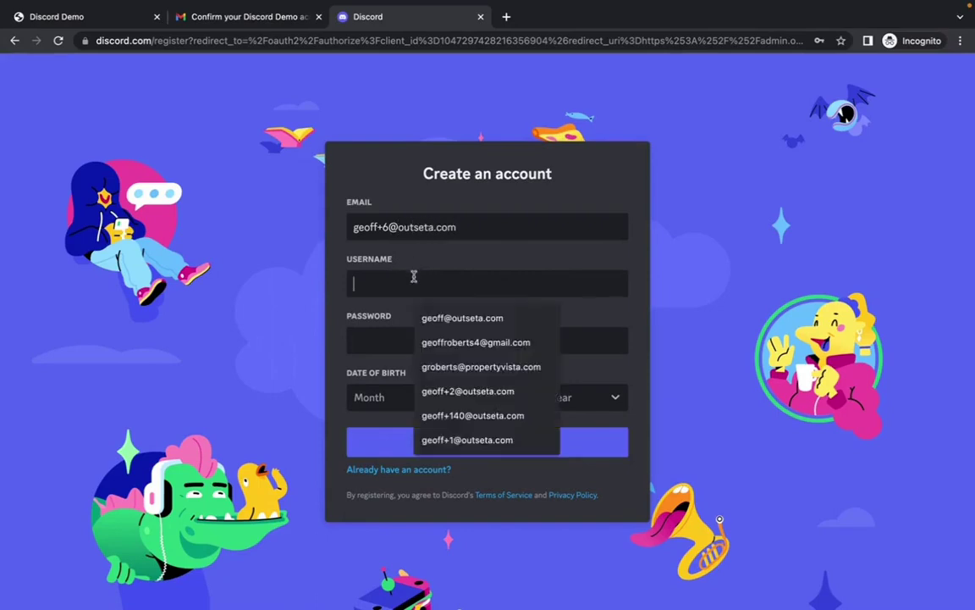
{"action": "type", "text": "geoff6"}
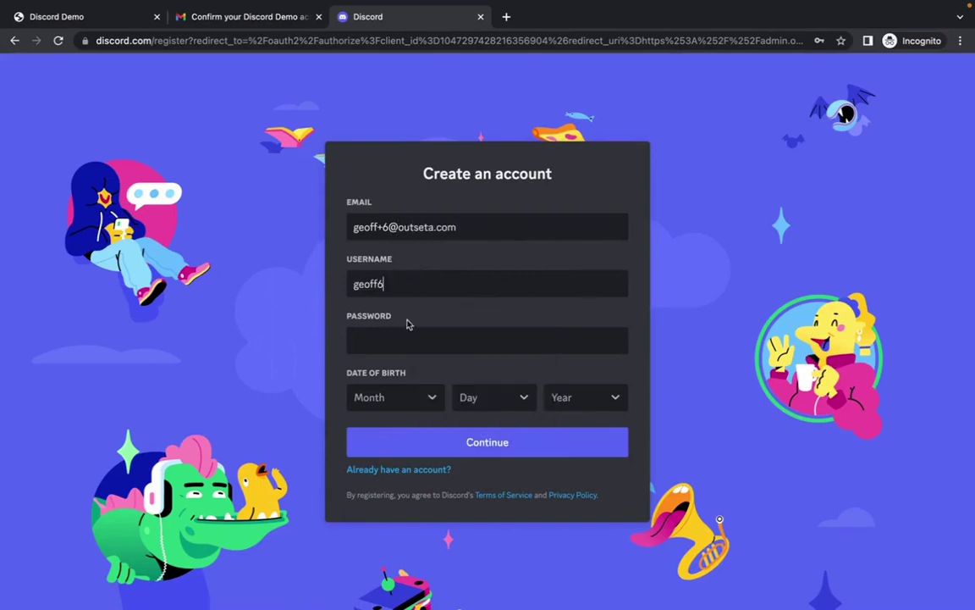
{"action": "left_click", "coordinate": [404, 333]}
{"action": "type", "text": "•••"}
{"action": "left_click", "coordinate": [364, 396]}
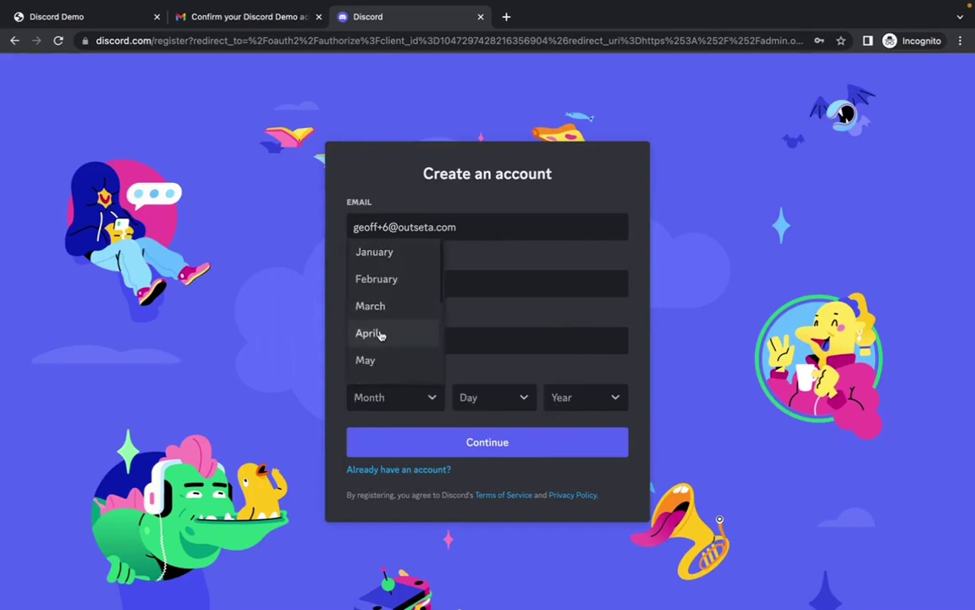
{"action": "left_click", "coordinate": [374, 360]}
{"action": "left_click", "coordinate": [495, 397]}
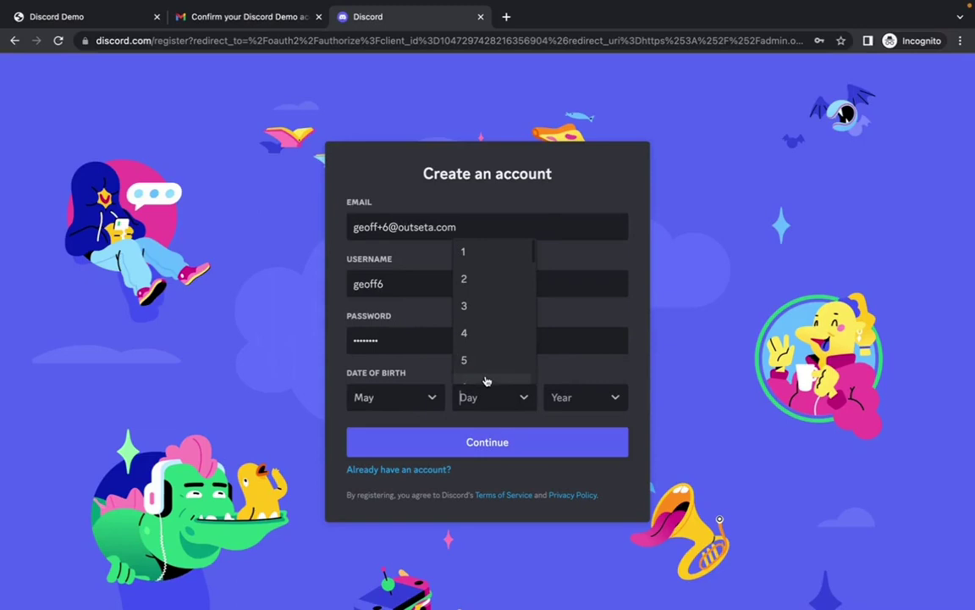
{"action": "left_click", "coordinate": [477, 362]}
{"action": "left_click", "coordinate": [584, 397]}
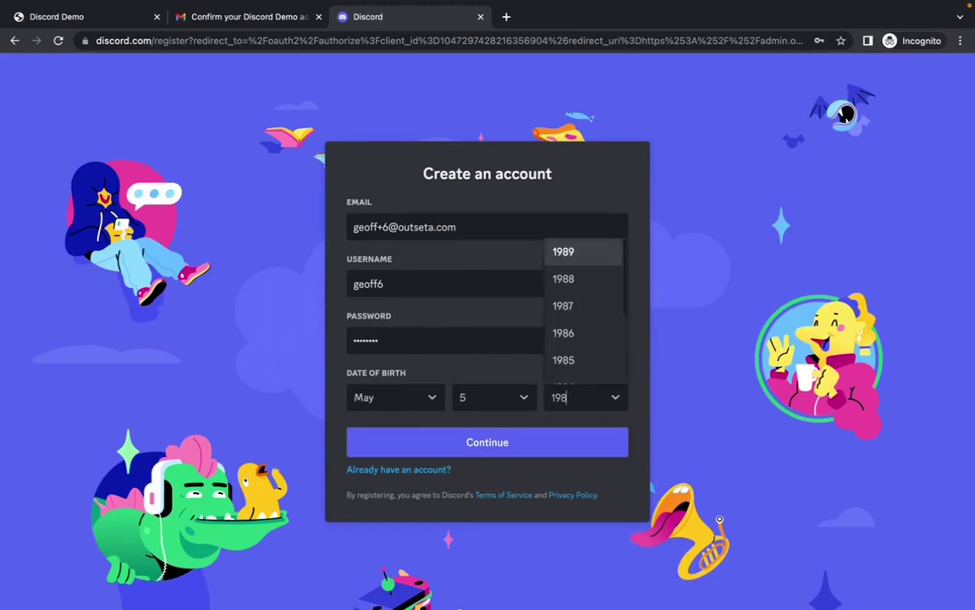
{"action": "left_click", "coordinate": [577, 359]}
{"action": "left_click", "coordinate": [489, 449]}
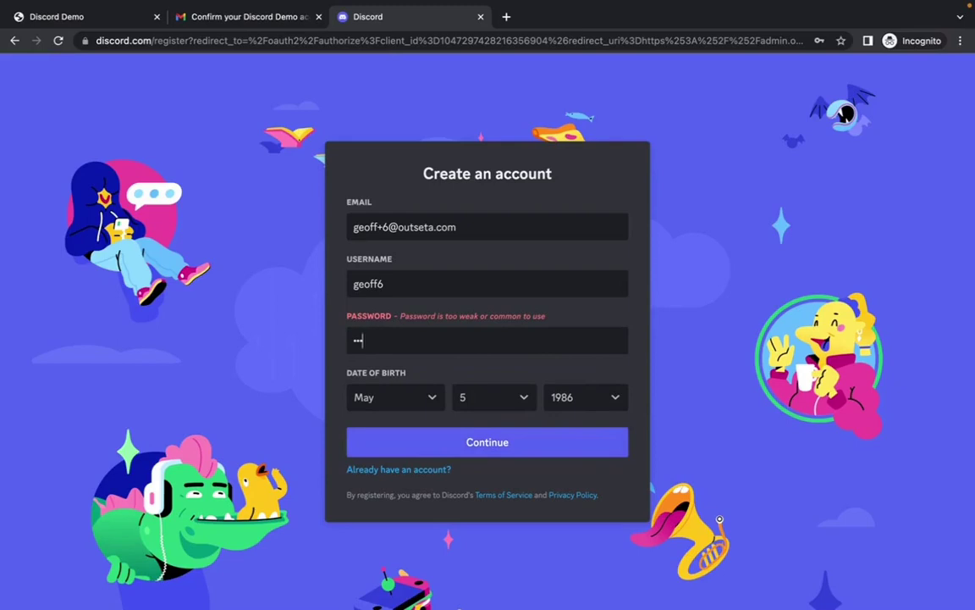
{"action": "key", "text": "BackSpace"}
{"action": "key", "text": "BackSpace"}
{"action": "key", "text": "BackSpace"}
{"action": "key", "text": "Return"}
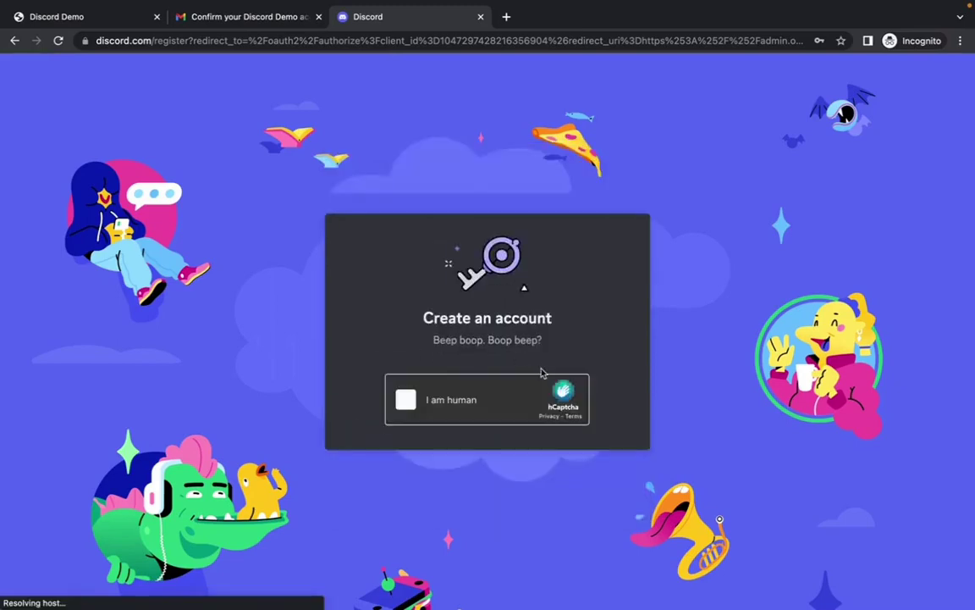
Pass the hCaptcha check by ticking 'I am human' and verifying the three cactus images
{"action": "left_click", "coordinate": [404, 403]}
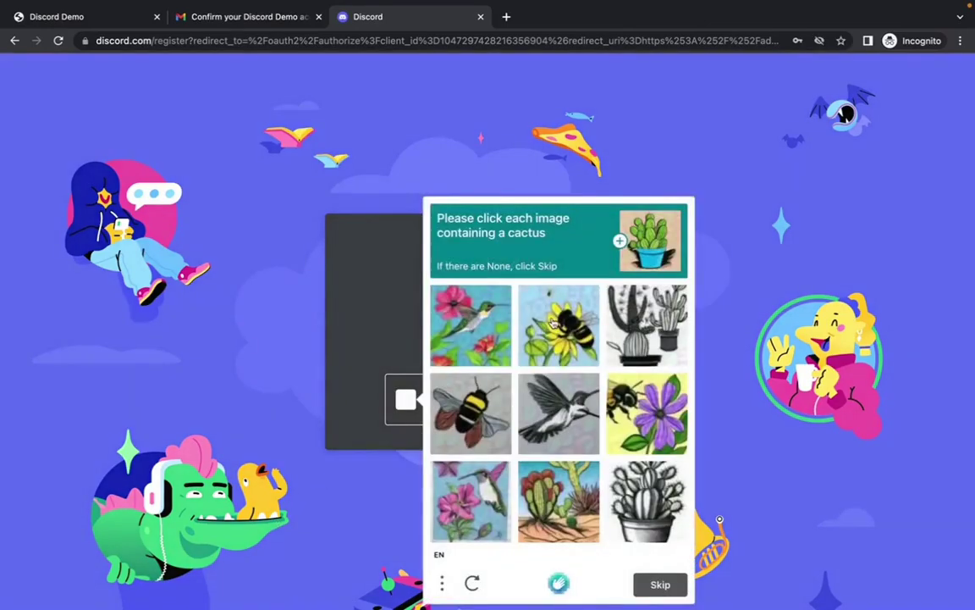
{"action": "left_click", "coordinate": [621, 322]}
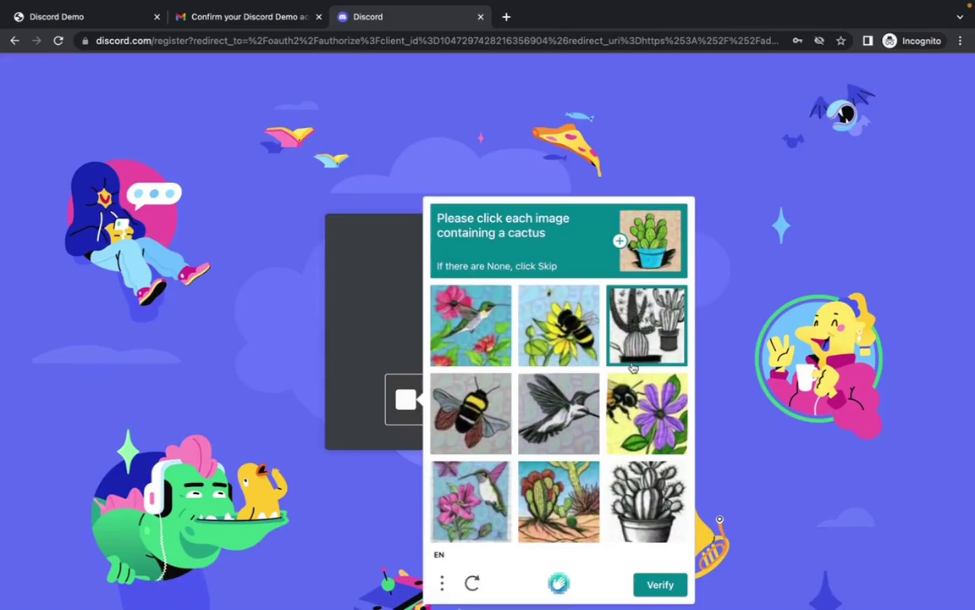
{"action": "left_click", "coordinate": [548, 502]}
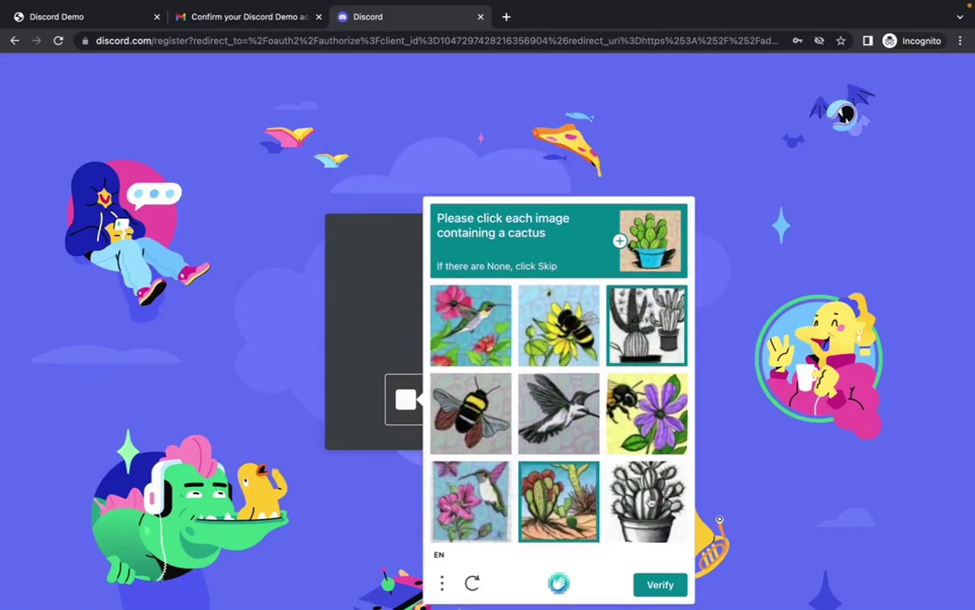
{"action": "left_click", "coordinate": [658, 529]}
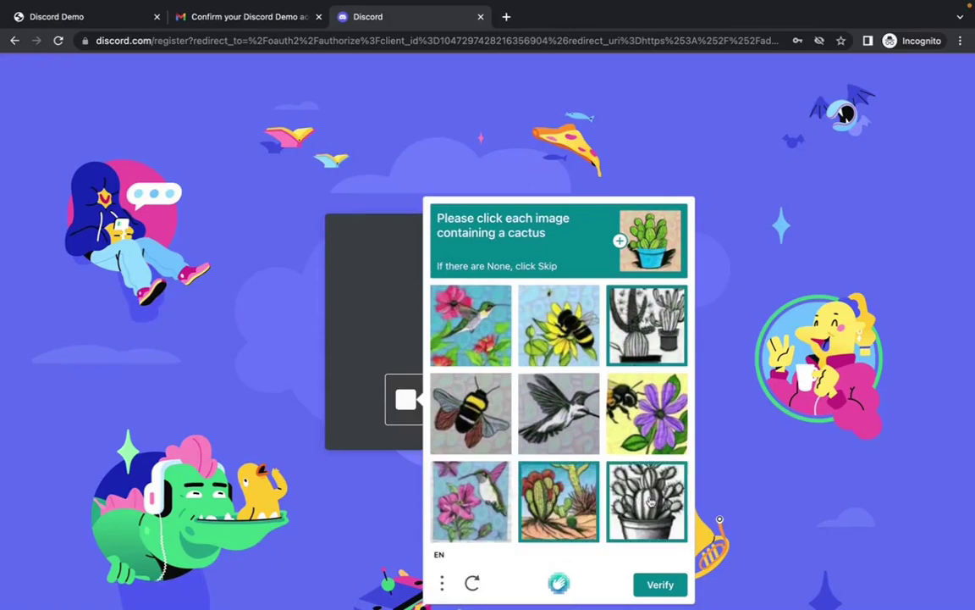
{"action": "left_click", "coordinate": [661, 584]}
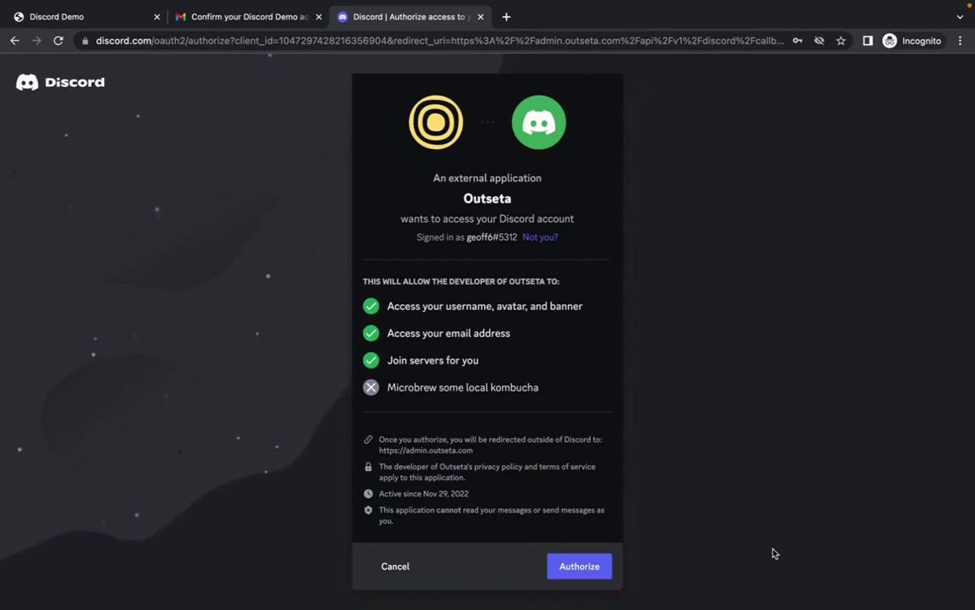
Authorize Outseta's access to the new Discord account
{"action": "left_click", "coordinate": [591, 574]}
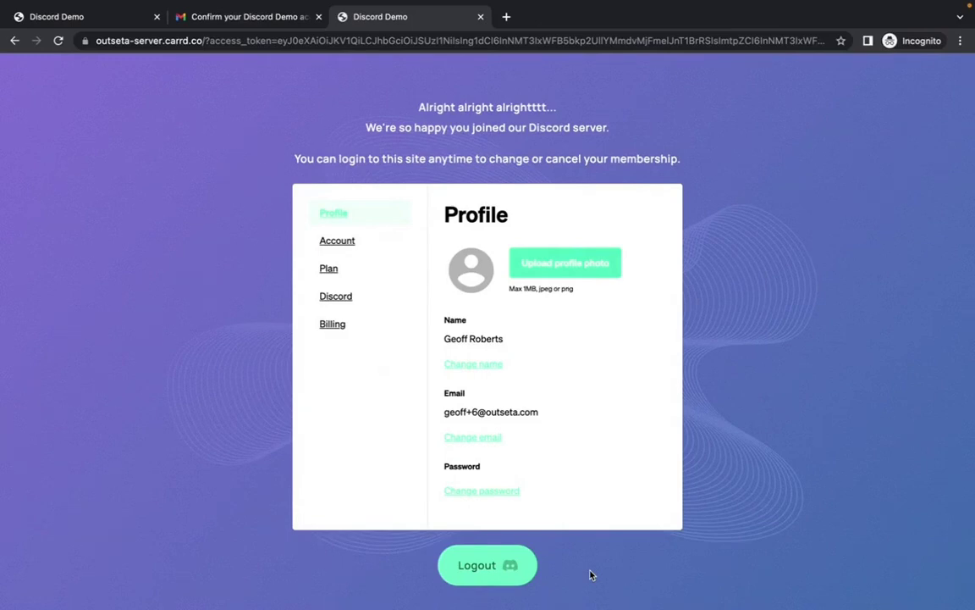
Open the 'Verify Email Address for Discord' message in Gmail and click Verify Email
{"action": "left_click", "coordinate": [254, 28]}
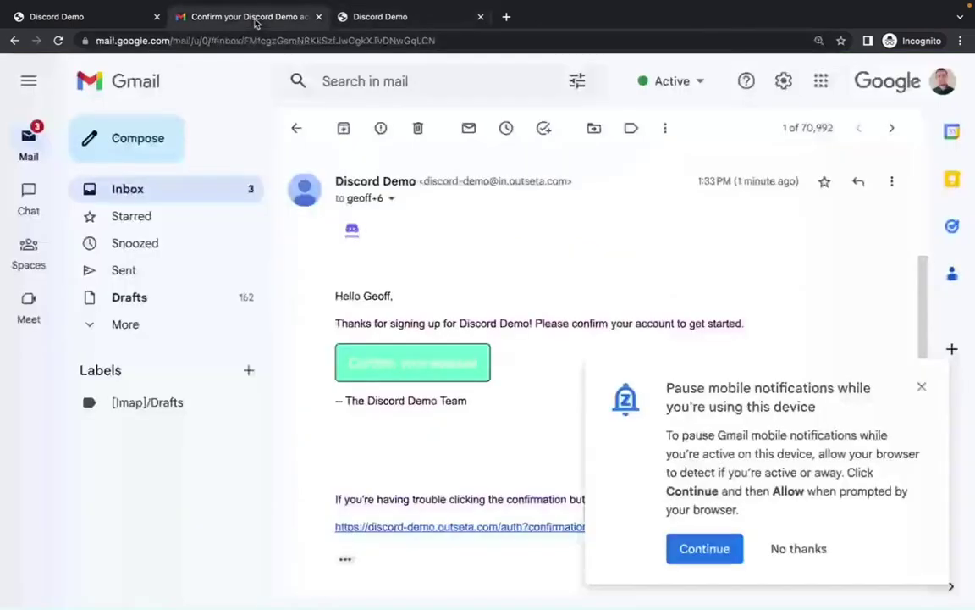
{"action": "left_click", "coordinate": [220, 189]}
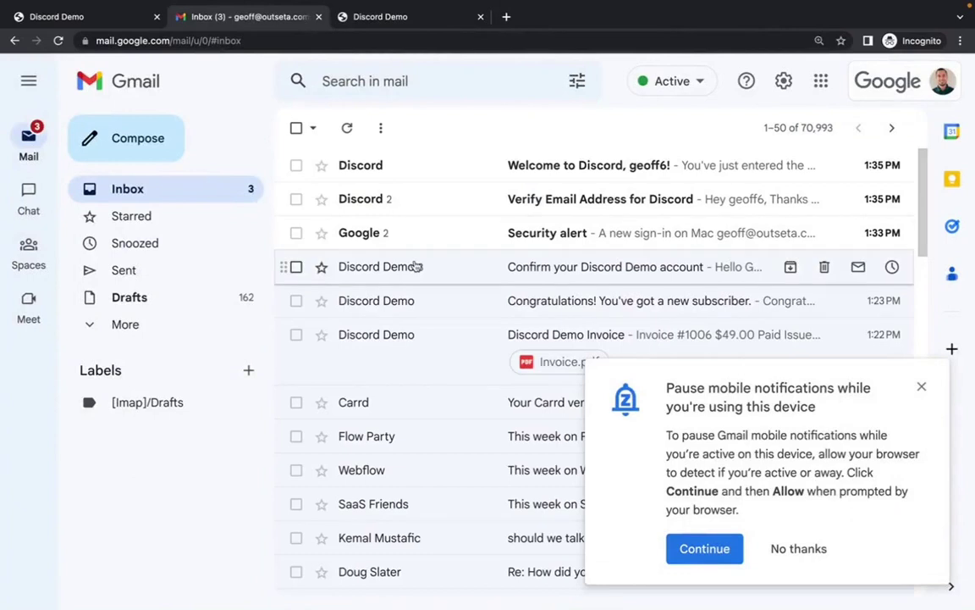
{"action": "left_click", "coordinate": [585, 203]}
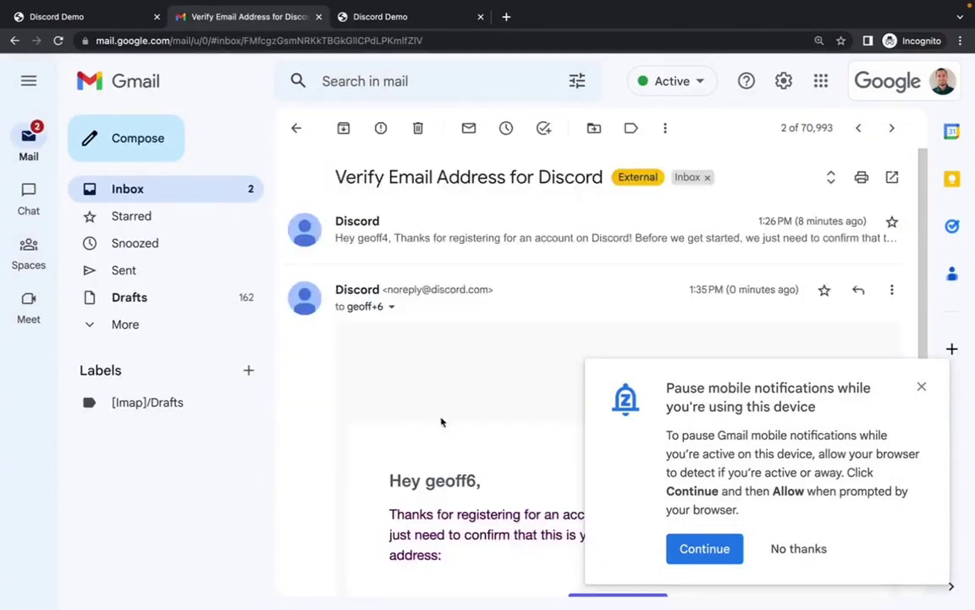
{"action": "scroll", "coordinate": [436, 440], "scroll_direction": "down", "scroll_amount": 5}
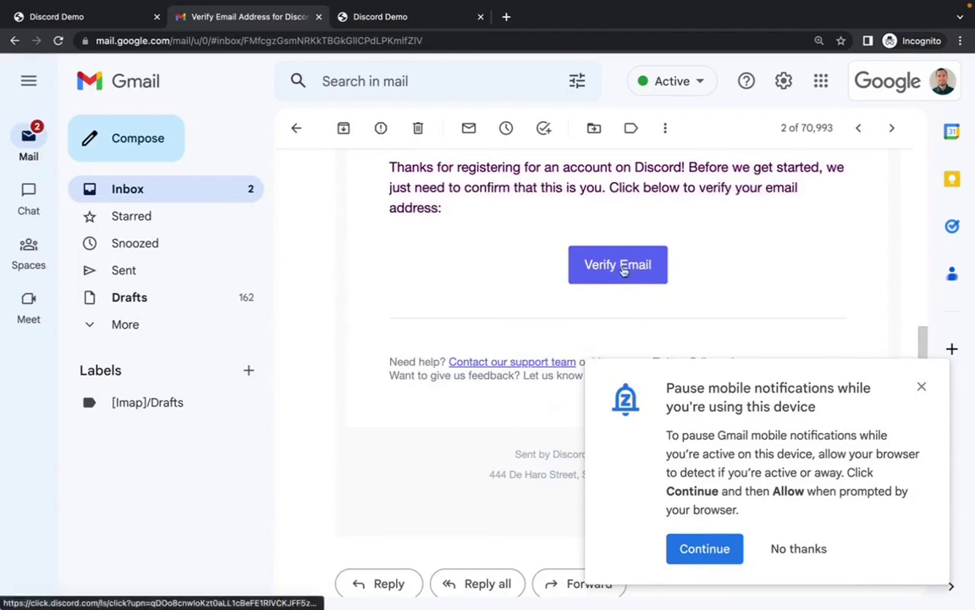
{"action": "left_click", "coordinate": [628, 270]}
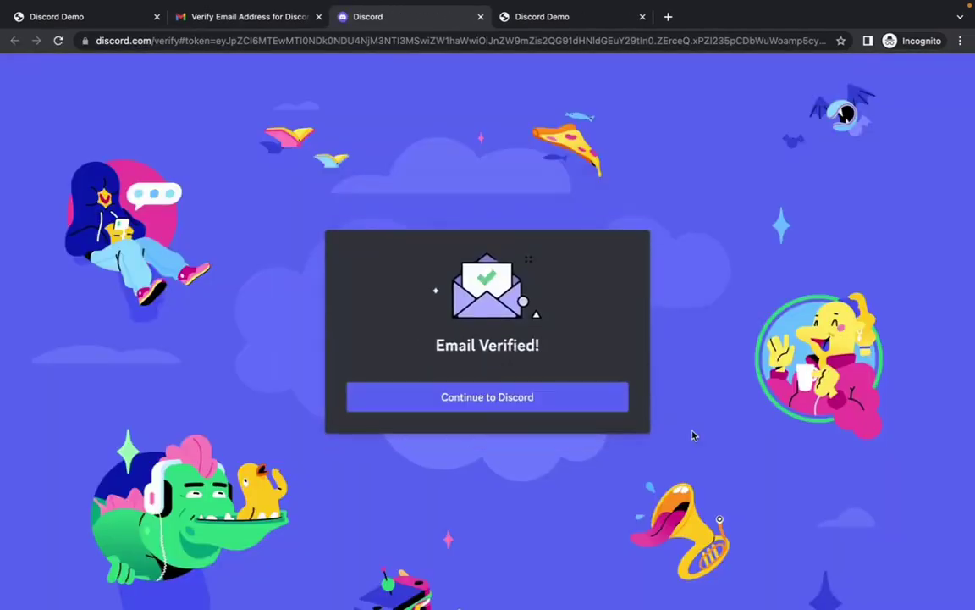
{"action": "left_click", "coordinate": [497, 412]}
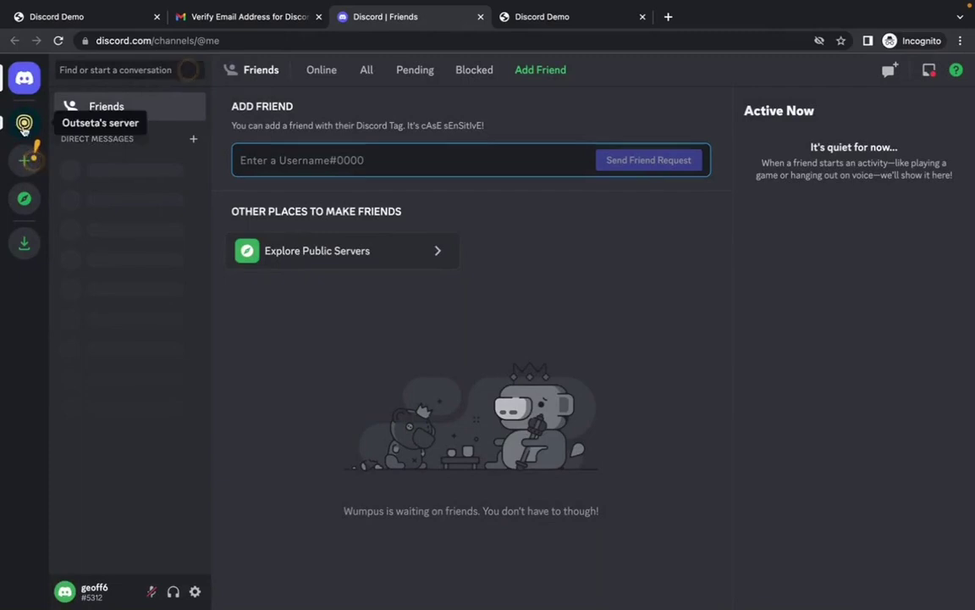
{"action": "left_click", "coordinate": [25, 124]}
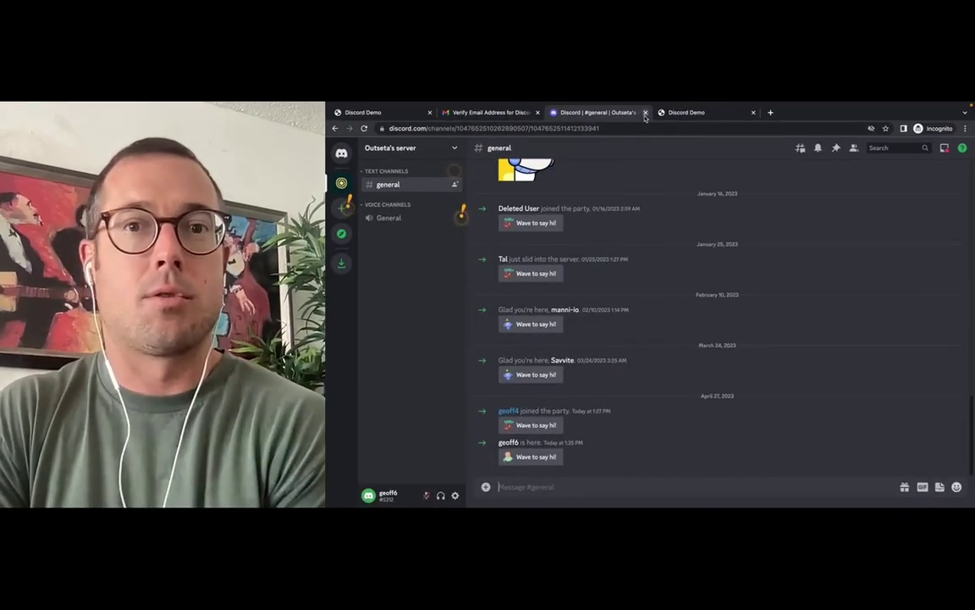
Close the Discord, Discord Demo and email verification tabs to end the test member's incognito session
{"action": "left_click", "coordinate": [480, 16]}
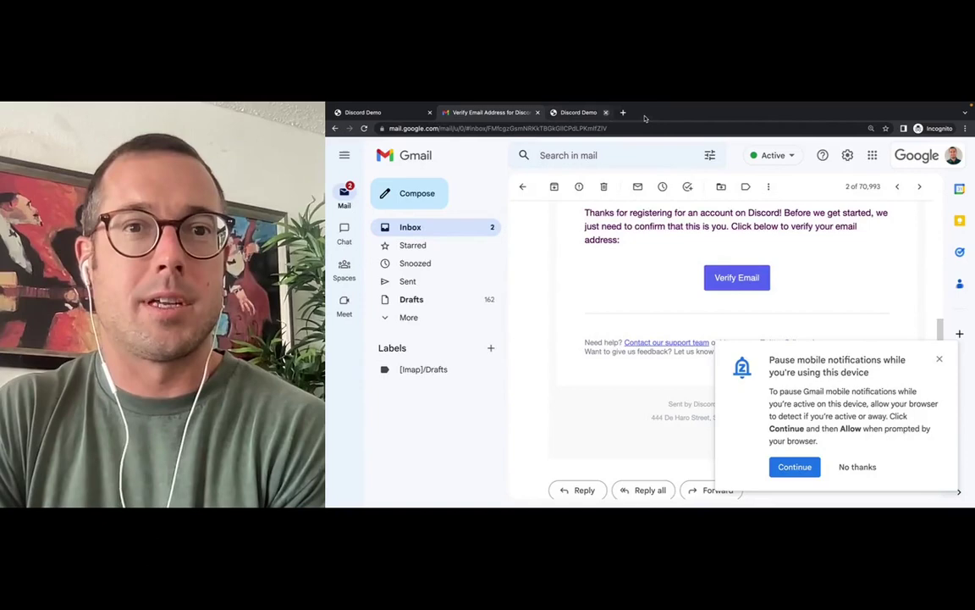
{"action": "left_click", "coordinate": [645, 112]}
{"action": "left_click", "coordinate": [537, 113]}
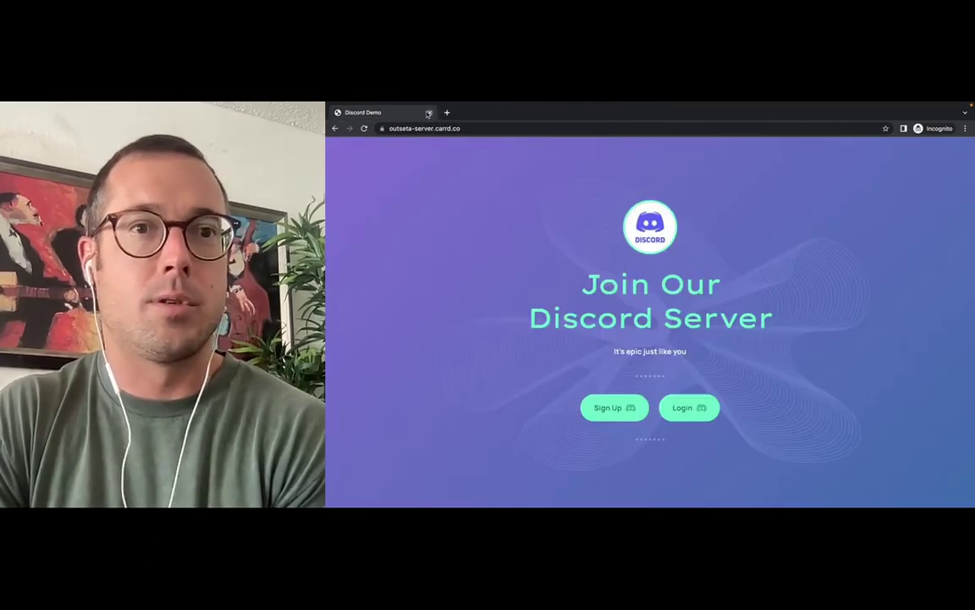
{"action": "left_click", "coordinate": [429, 112]}
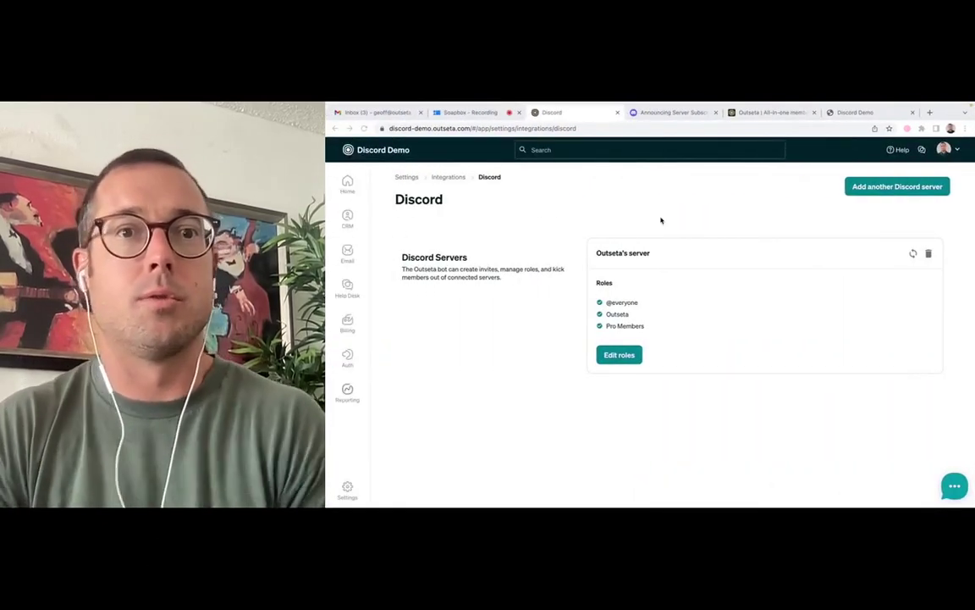